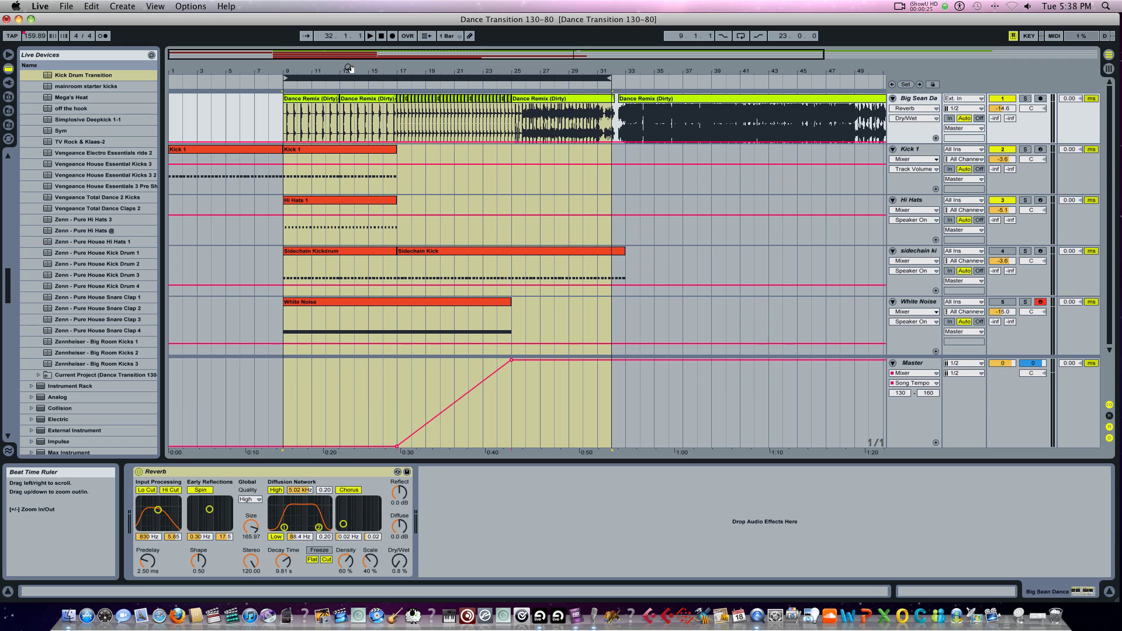
# - Start playing the arrangement from the loop start at bar 9
pyautogui.press('space')
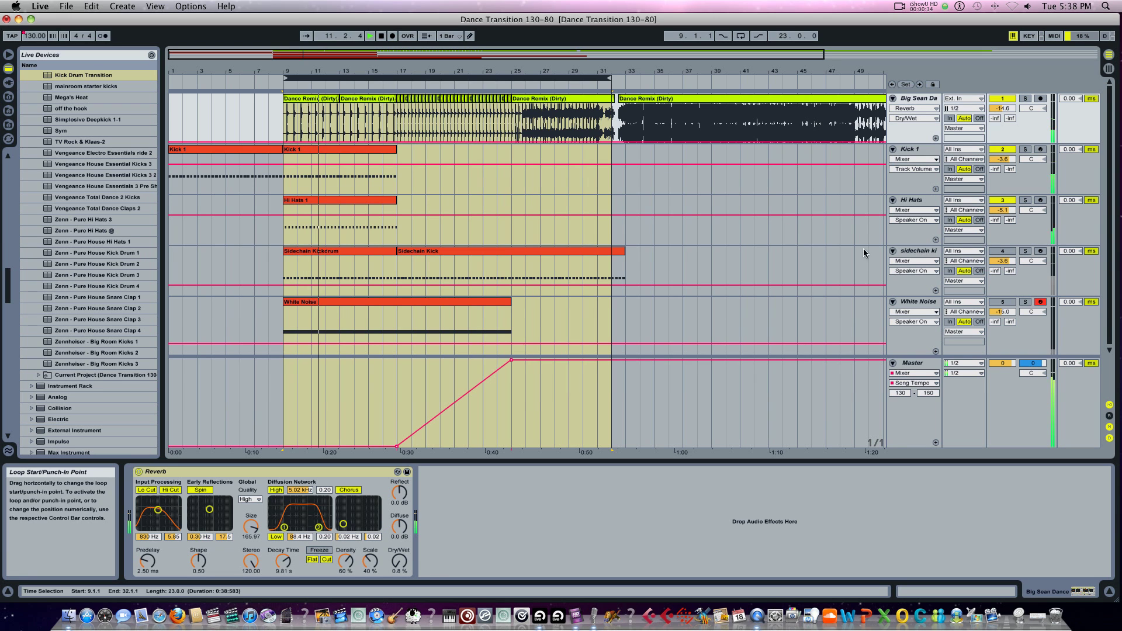
# - Turn the White Noise track on and let the transition play until about bar 29
pyautogui.press('super+l')
pyautogui.click(1003, 302)
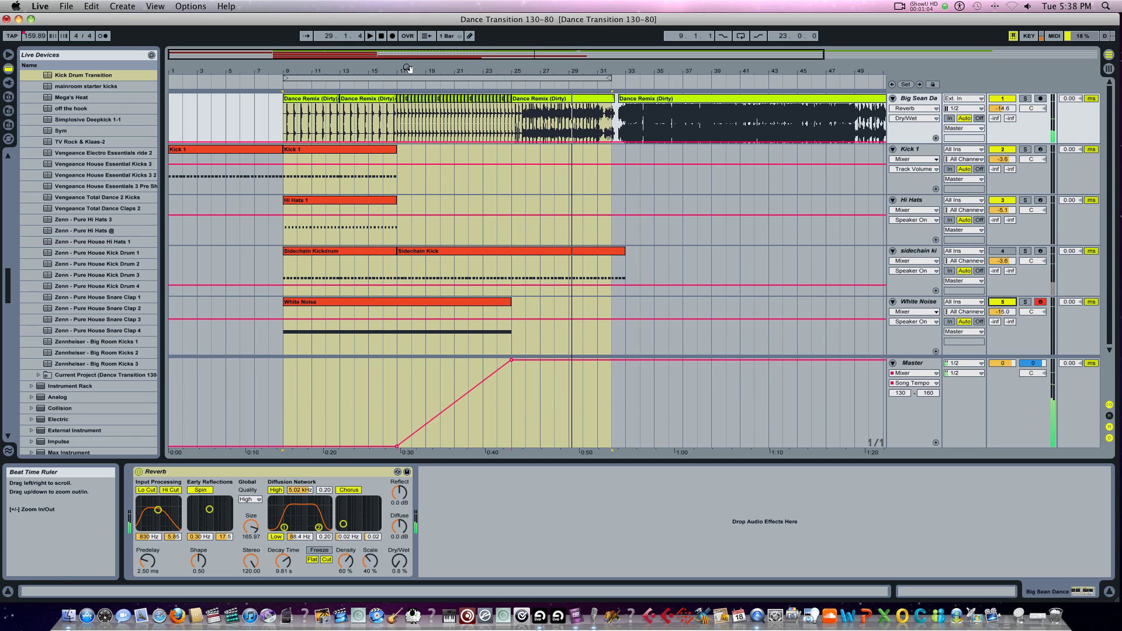
pyautogui.press('space')
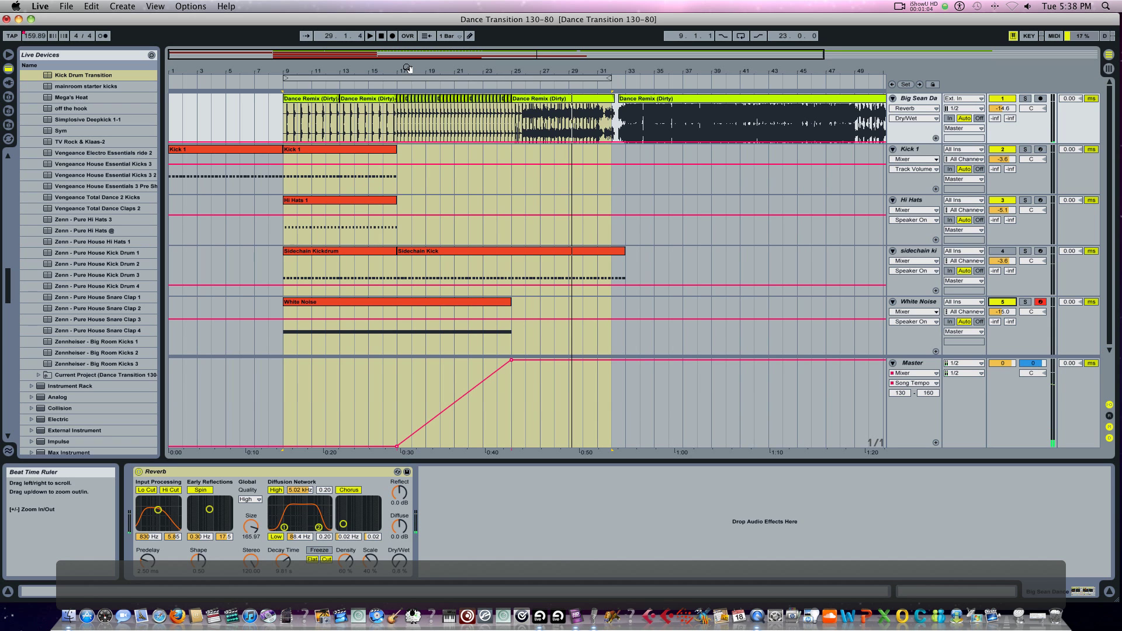
pyautogui.click(915, 382)
pyautogui.click(915, 419)
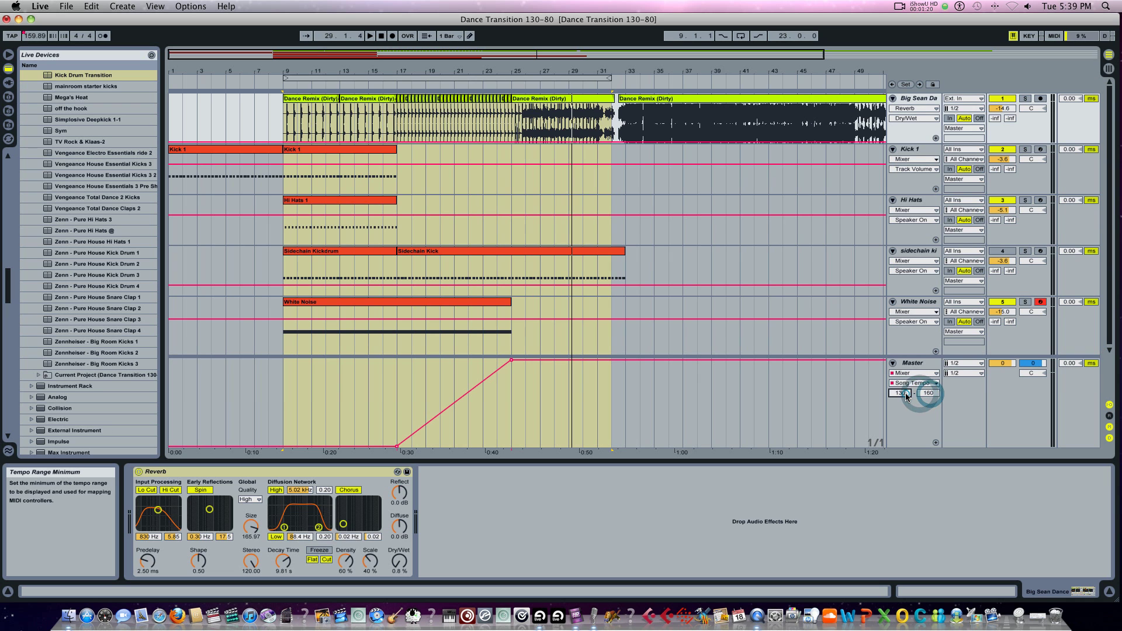
pyautogui.click(904, 394)
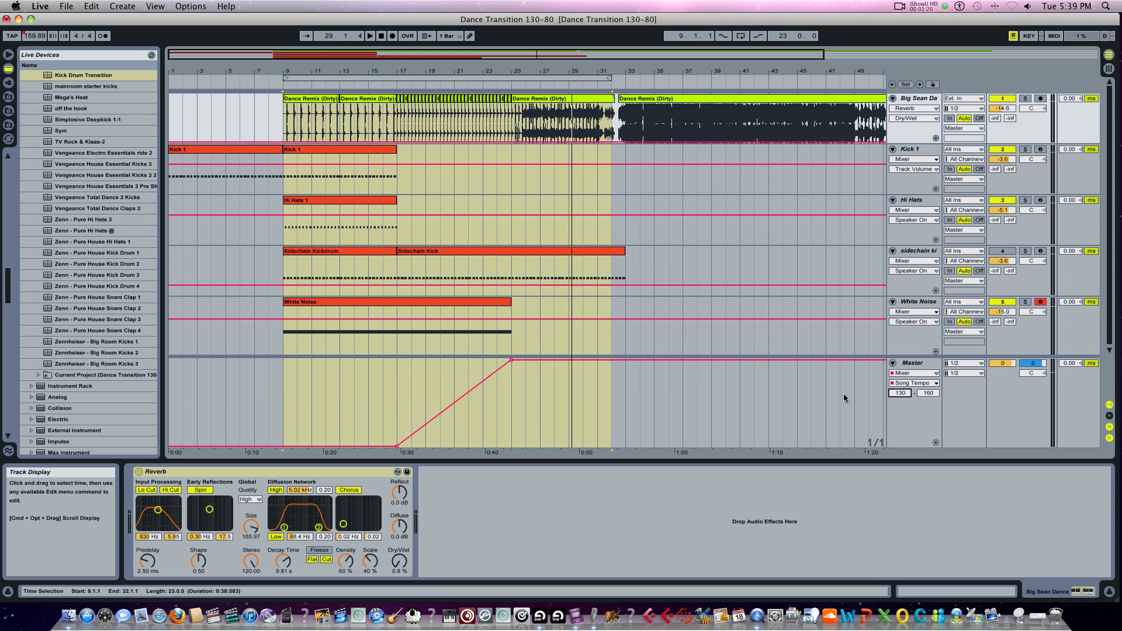
pyautogui.click(927, 393)
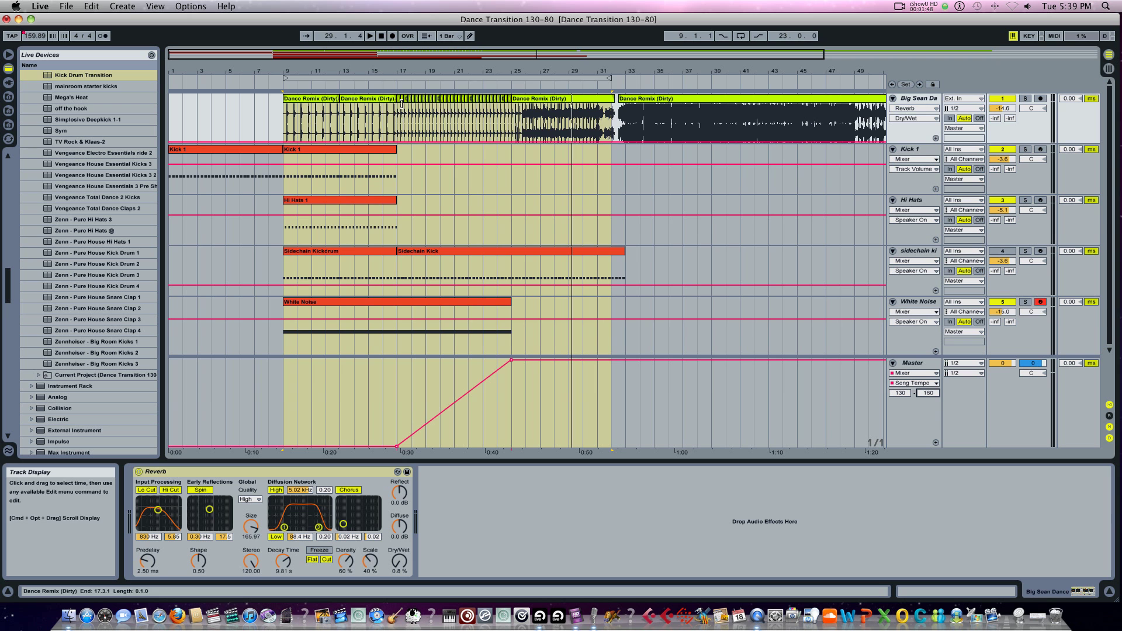
# - Redraw the Song Tempo breakpoints so tempo ramps from 130 at bar 17 to 160.00 at bar 25
pyautogui.moveTo(409, 78)
pyautogui.mouseDown()
pyautogui.moveTo(377, 129)
pyautogui.moveTo(399, 407)
pyautogui.mouseUp()
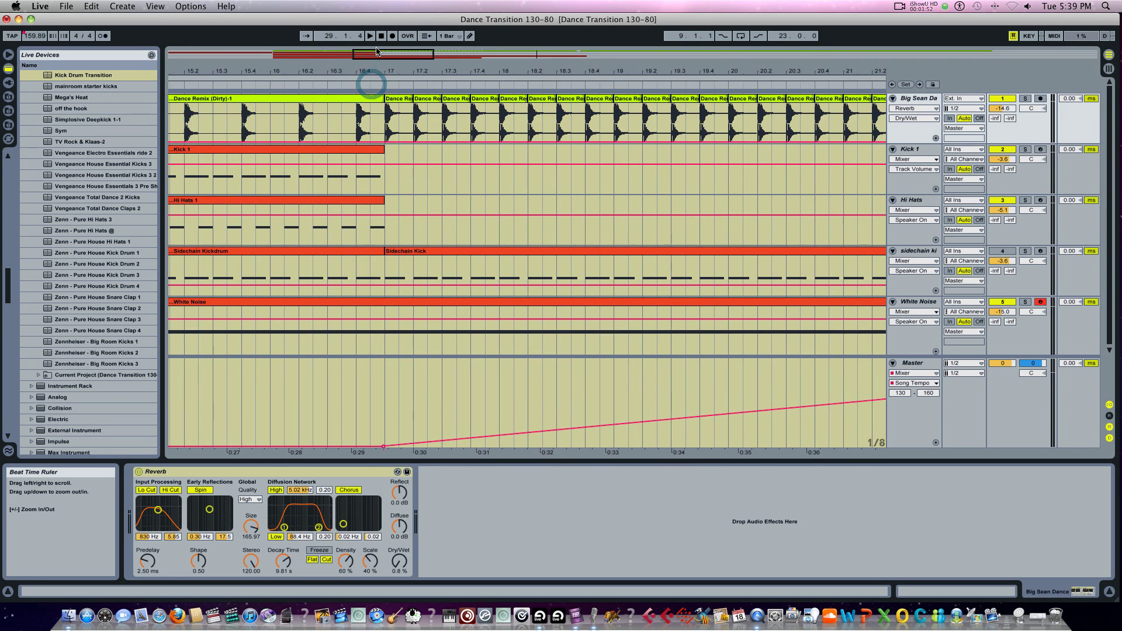
pyautogui.click(383, 445)
pyautogui.click(383, 445)
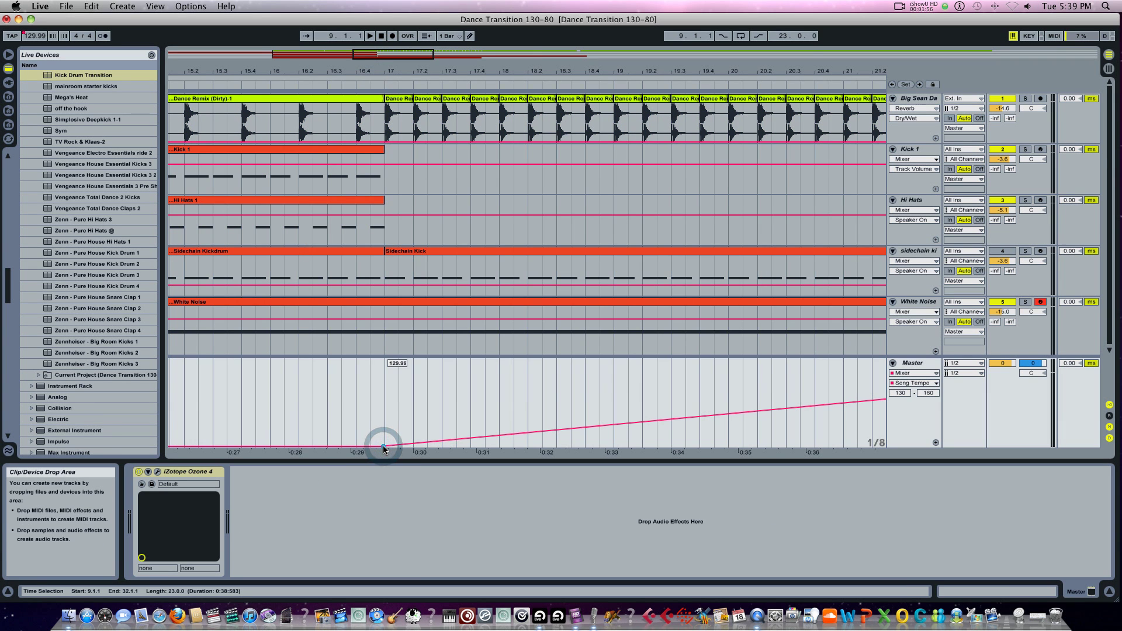
pyautogui.moveTo(383, 445); pyautogui.dragTo(385, 366)
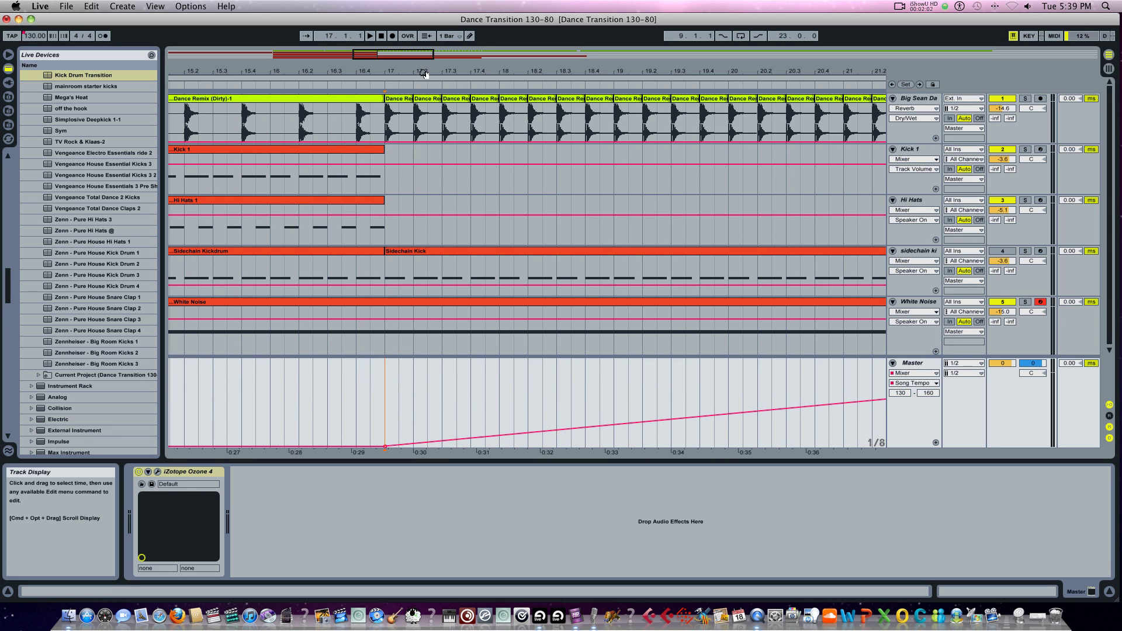
pyautogui.moveTo(423, 66); pyautogui.dragTo(423, 41)
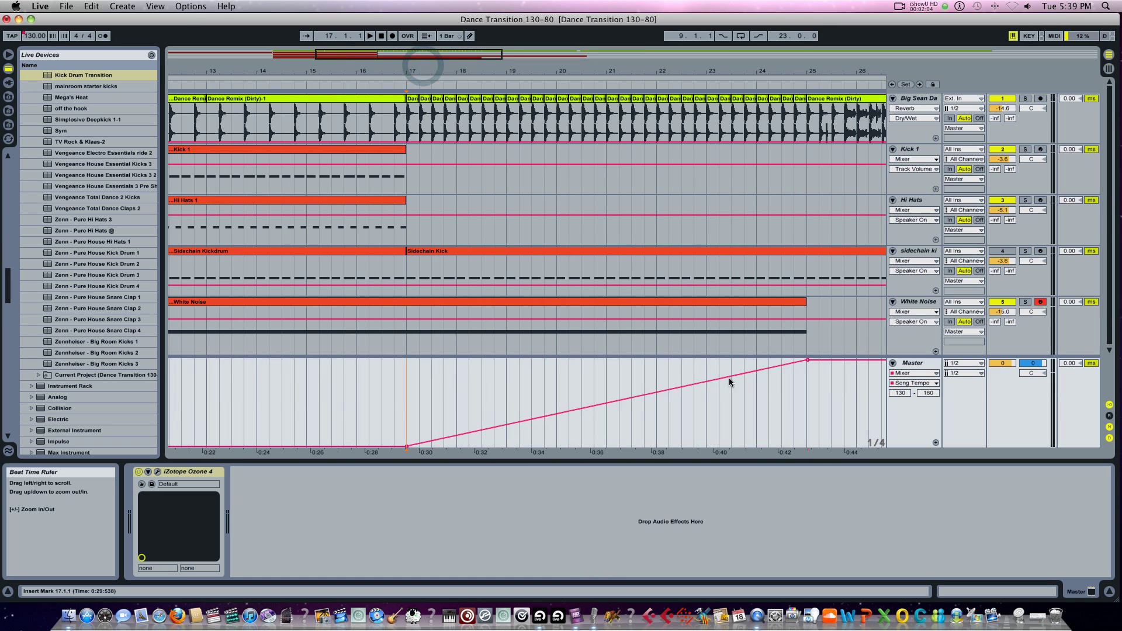
pyautogui.moveTo(821, 66); pyautogui.dragTo(823, 77)
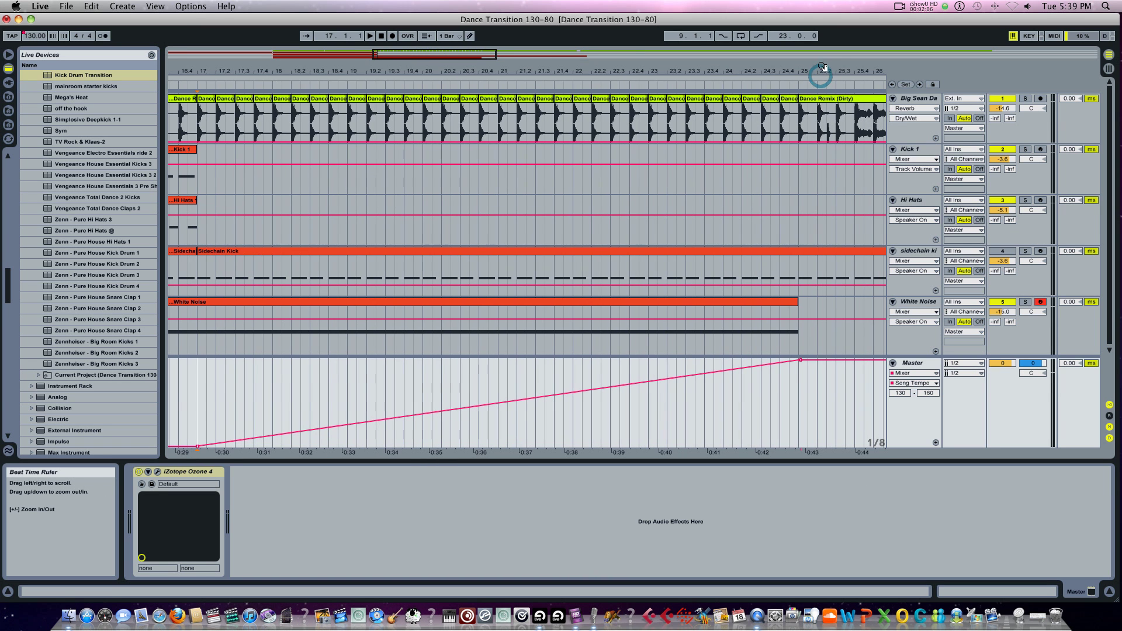
pyautogui.doubleClick(801, 362)
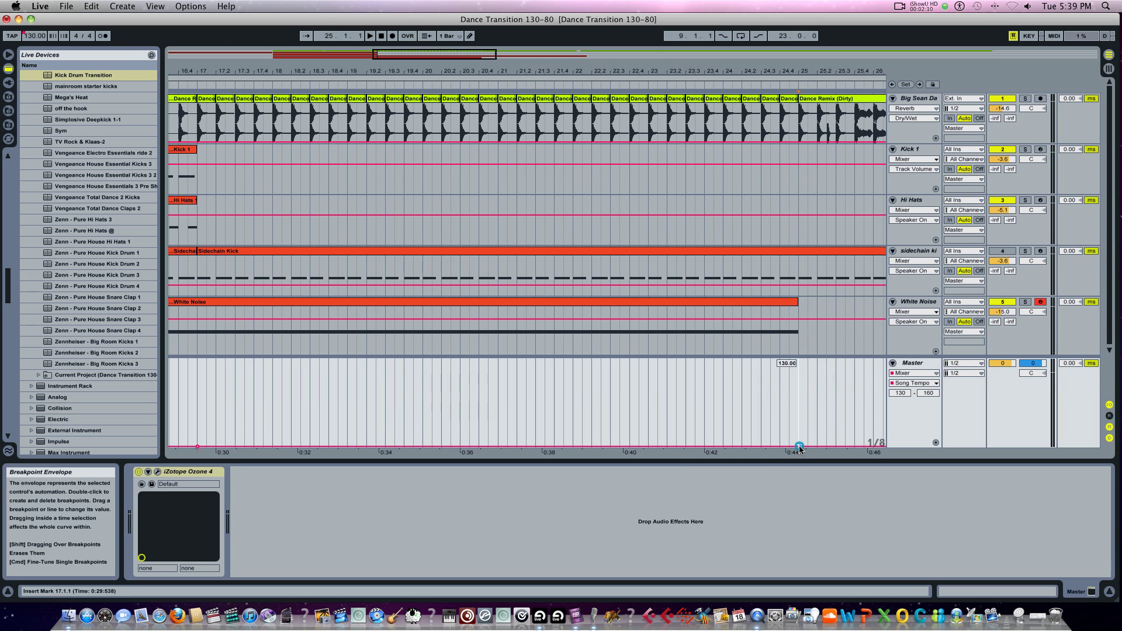
pyautogui.moveTo(799, 447); pyautogui.dragTo(800, 358)
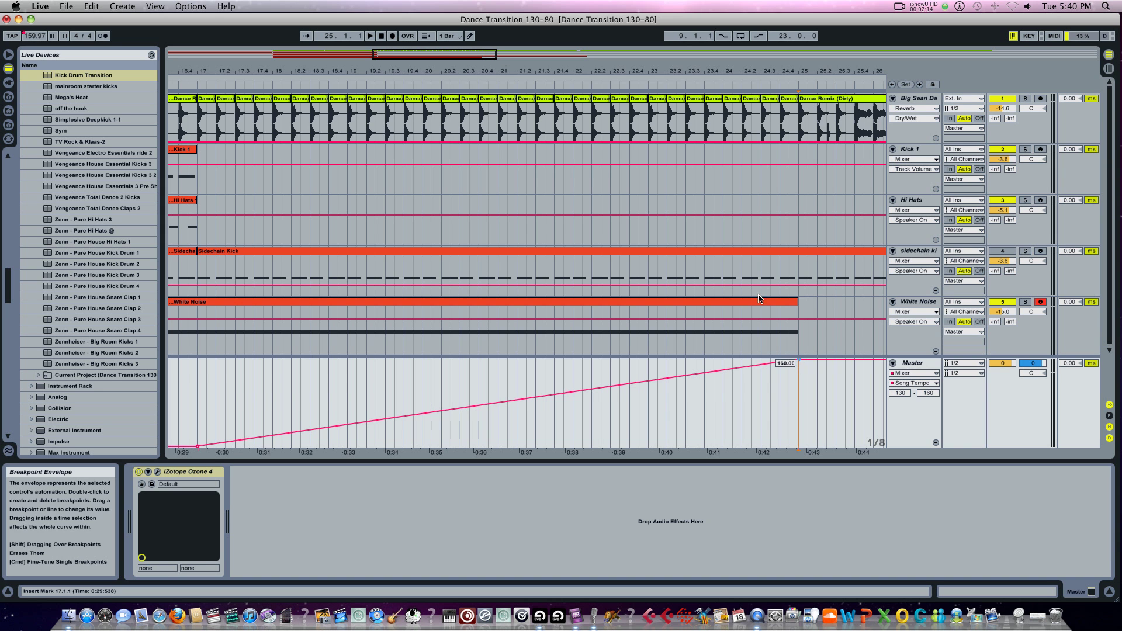
pyautogui.moveTo(507, 71); pyautogui.dragTo(508, 51)
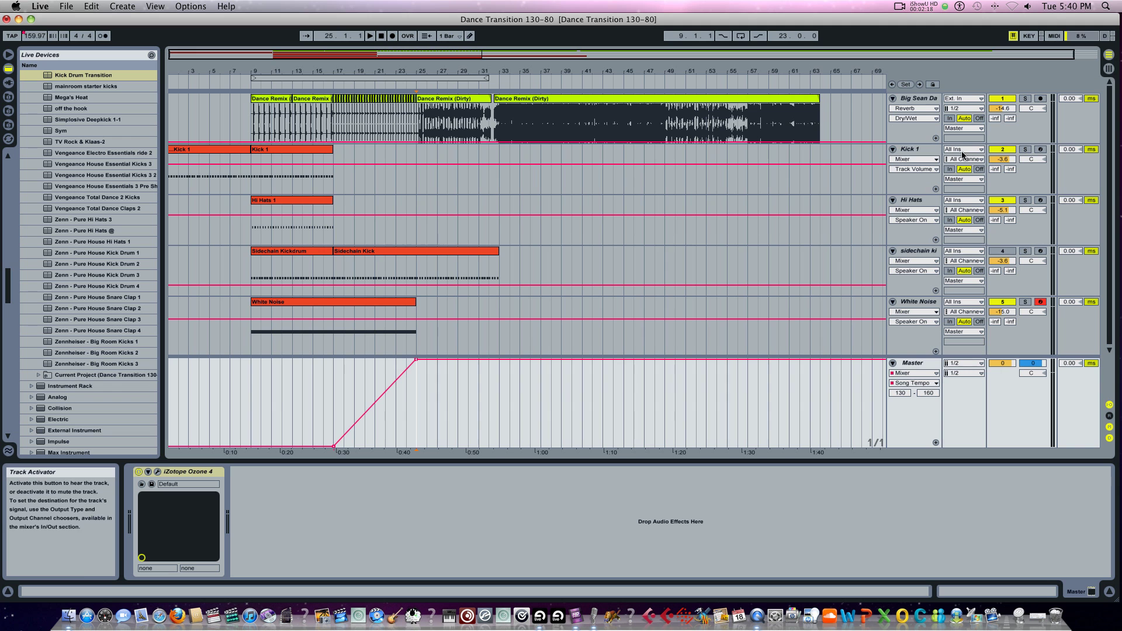
# - Select Kick 1 and its clip, then audition the VEH3 Kicks 211 sample in the Kick Drum rack
pyautogui.click(926, 149)
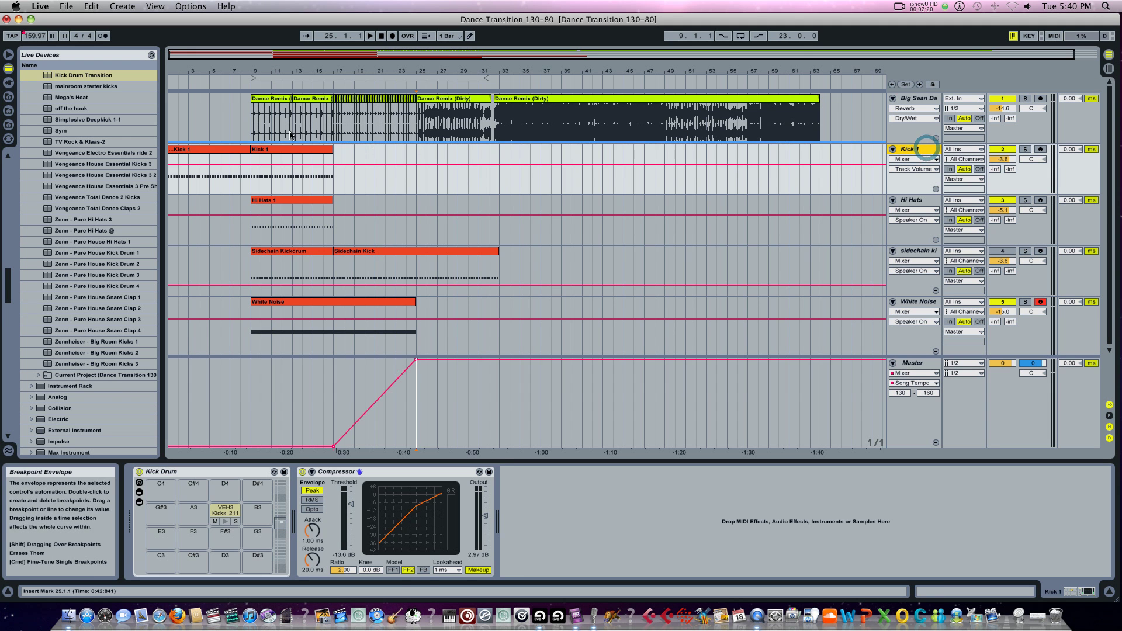
pyautogui.moveTo(253, 77); pyautogui.dragTo(254, 117)
pyautogui.click(285, 150)
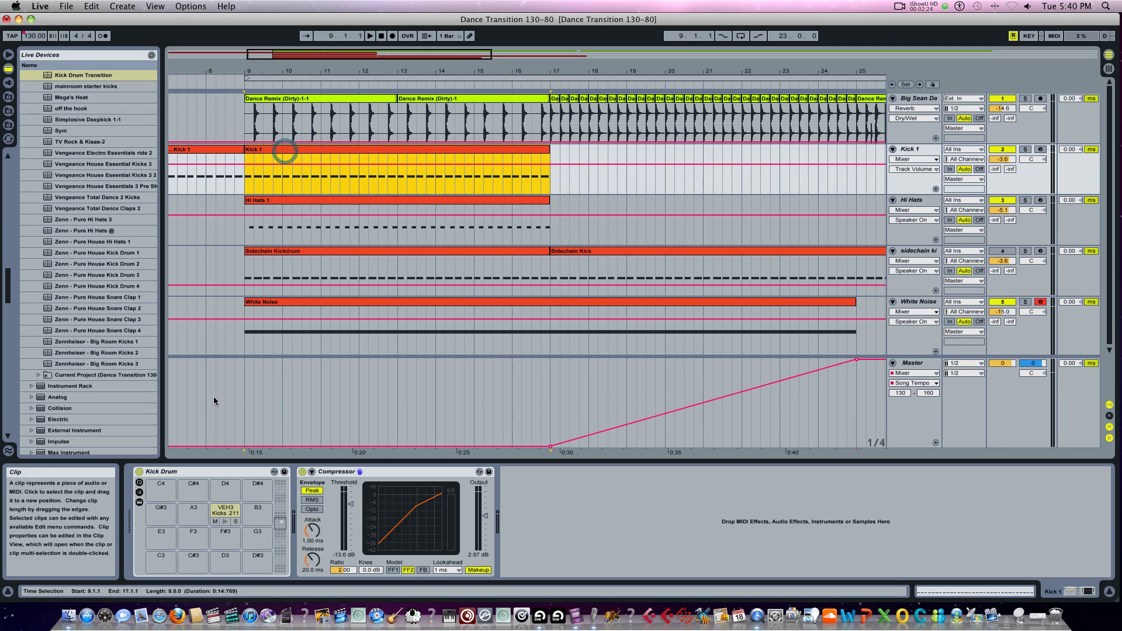
pyautogui.scroll(-1, 213, 396)
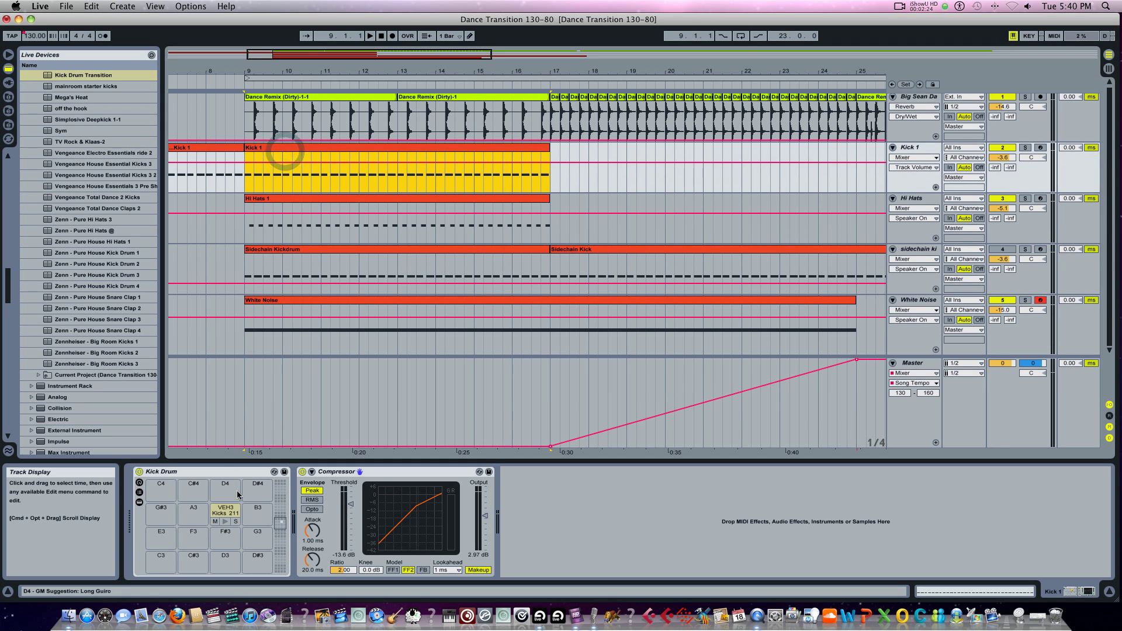
pyautogui.click(225, 522)
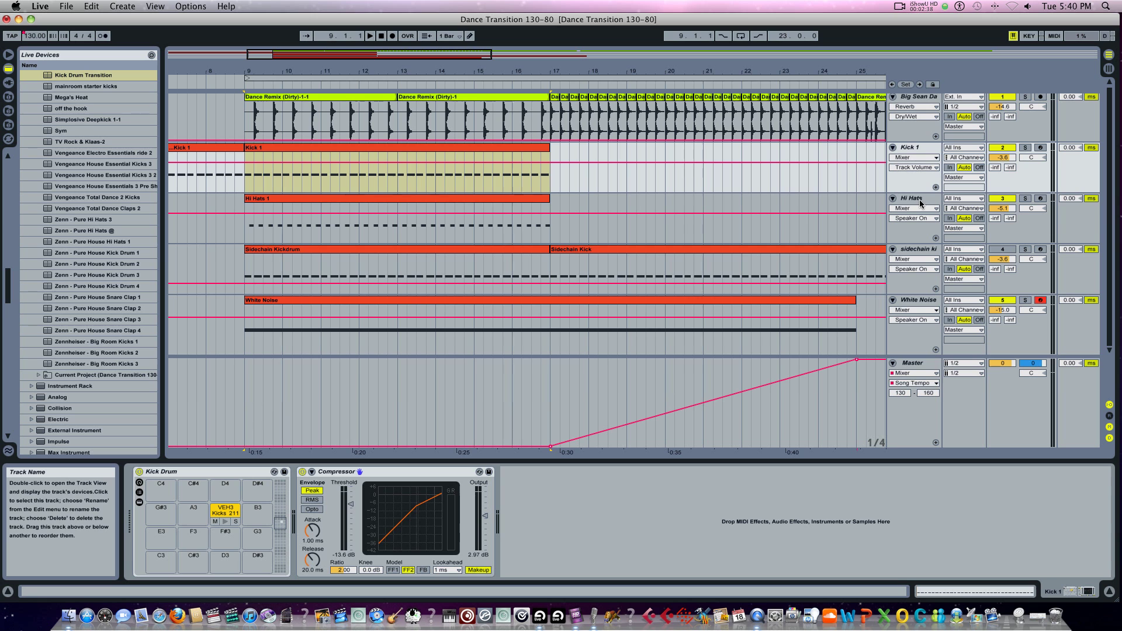
# - Play bars 9–13 of the Dance Remix, toggling the Hi Hats track and muting White Noise
pyautogui.click(269, 106)
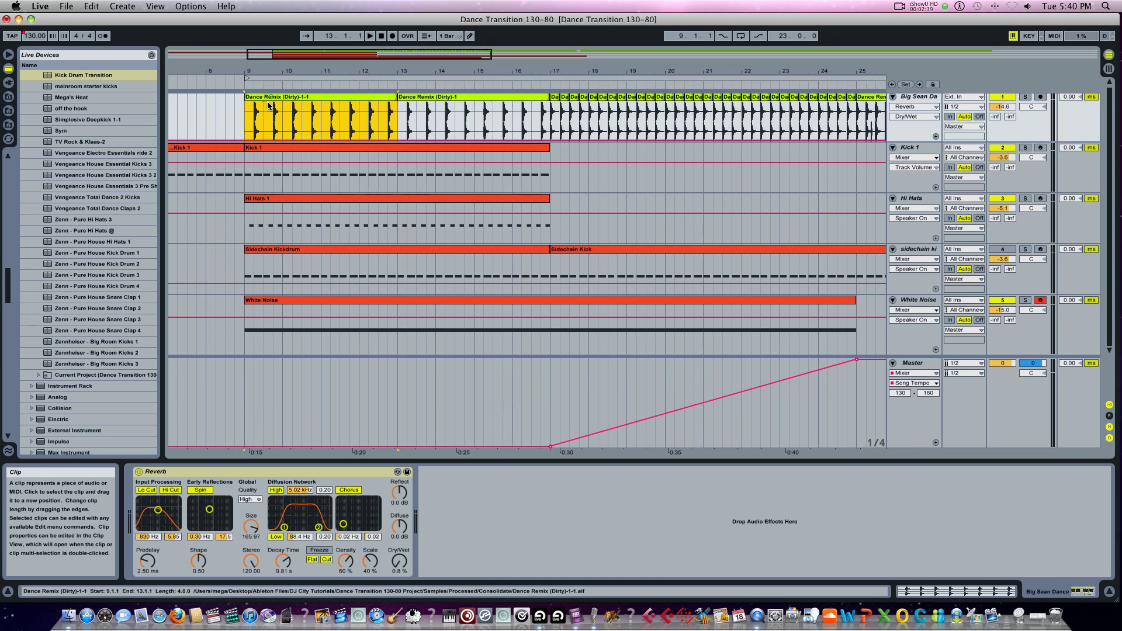
pyautogui.click(269, 105)
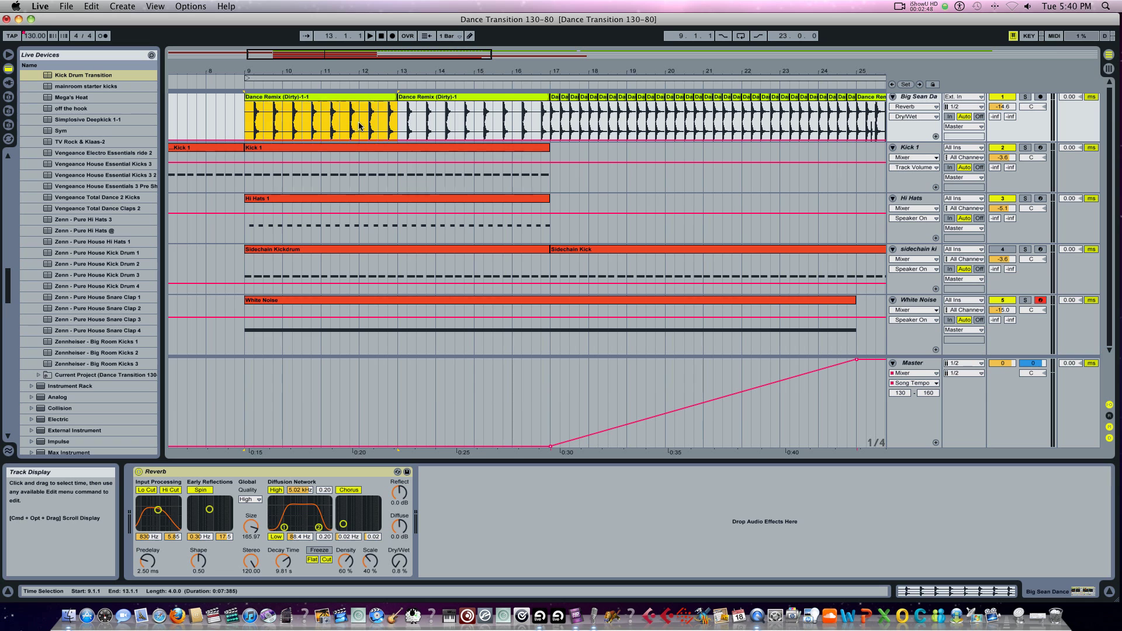
pyautogui.press('space')
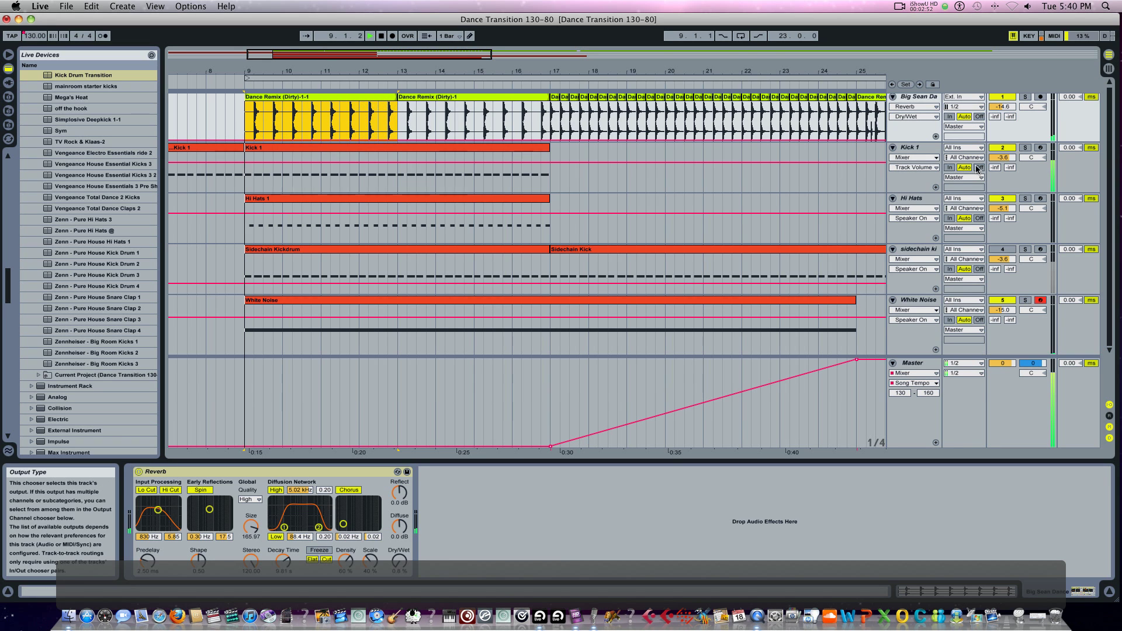
pyautogui.click(1000, 199)
pyautogui.click(1001, 199)
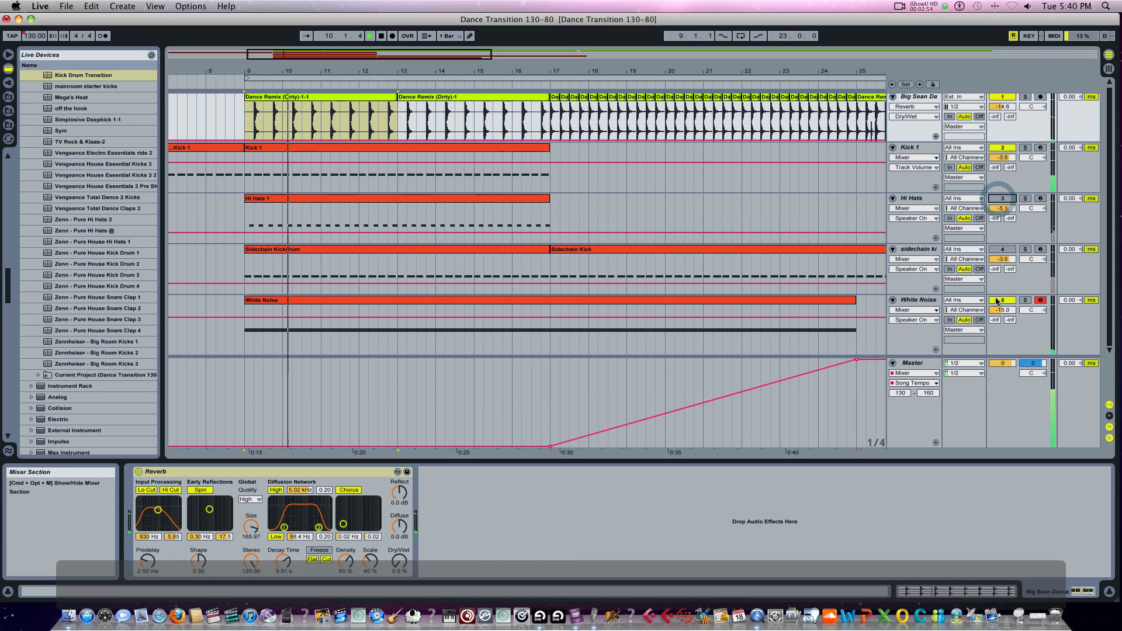
pyautogui.click(1002, 299)
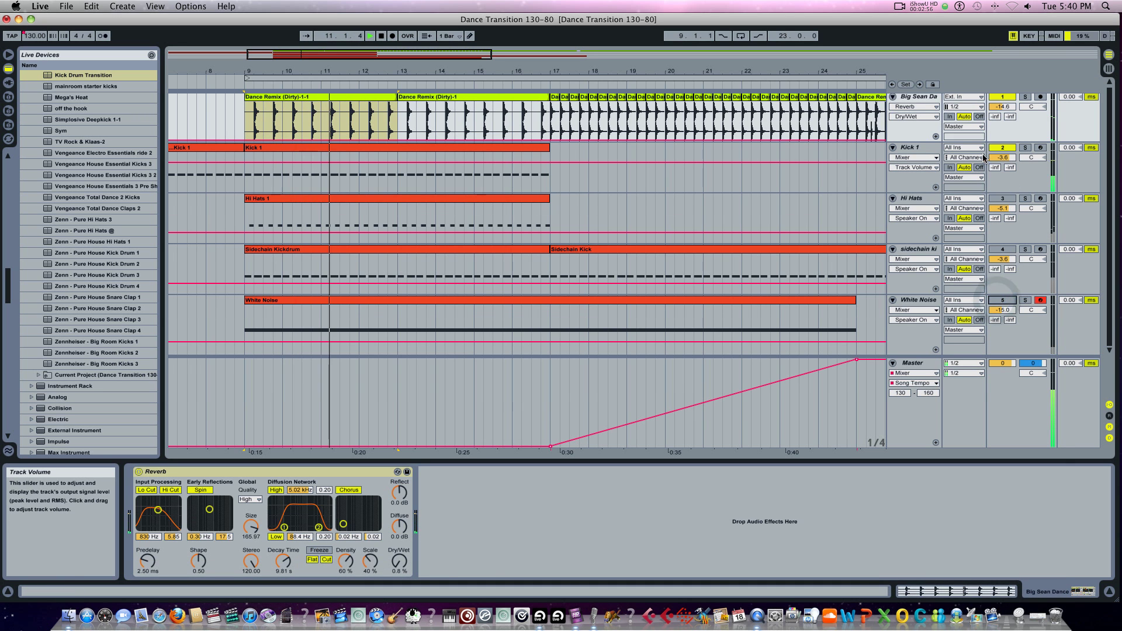
pyautogui.press('space')
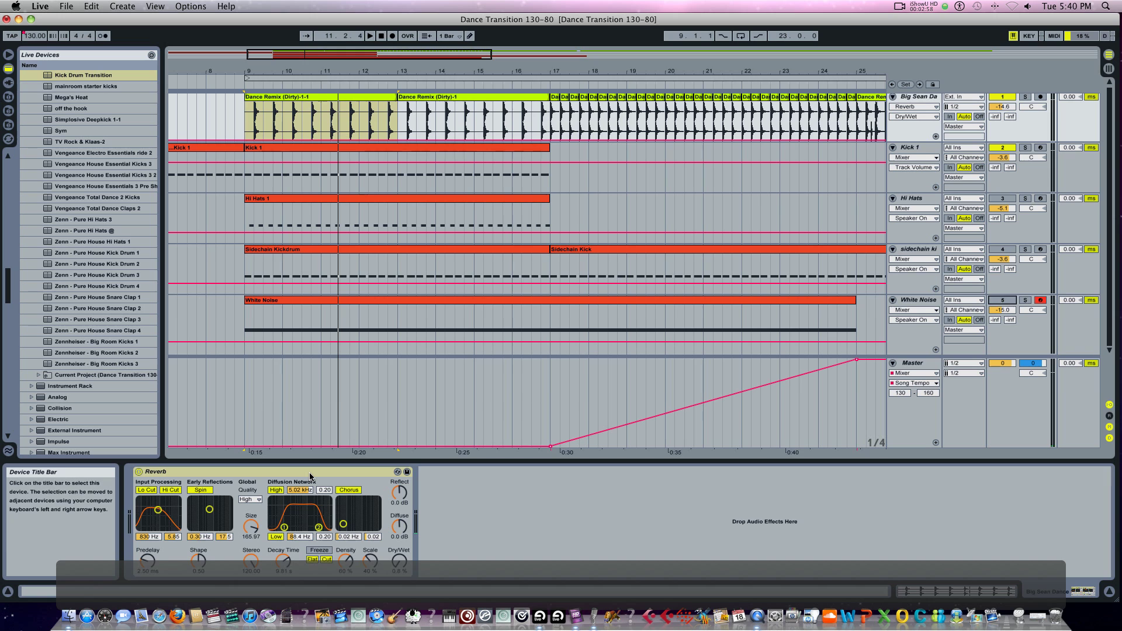
# - Switch the Hi Hats track back on and select its Hi Hats 1 clip to show its devices
pyautogui.click(310, 472)
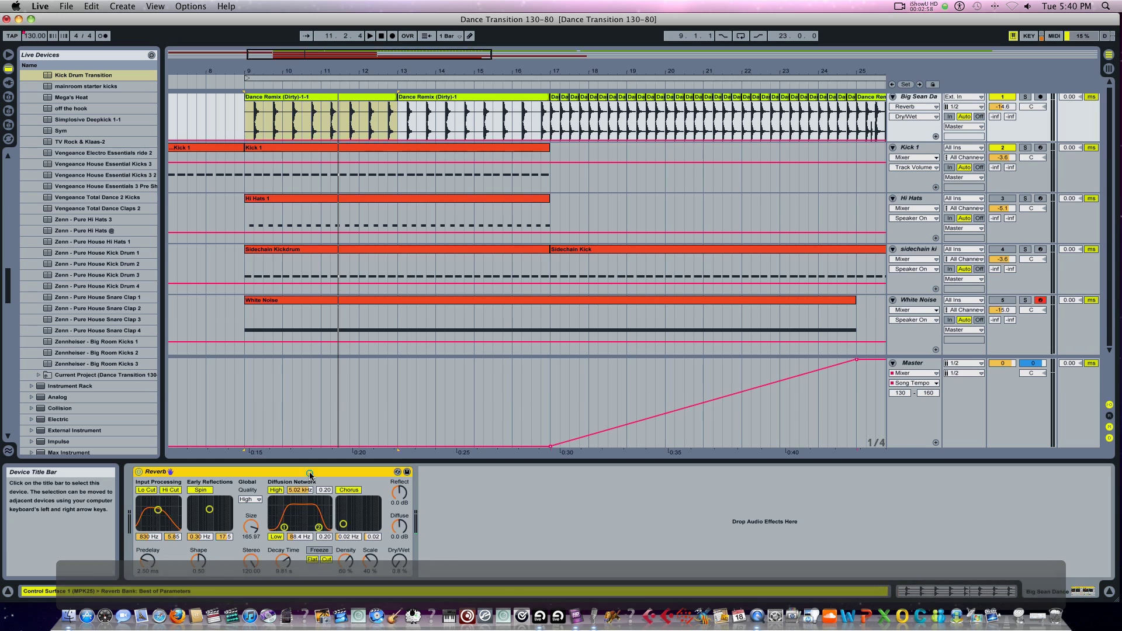
pyautogui.click(326, 140)
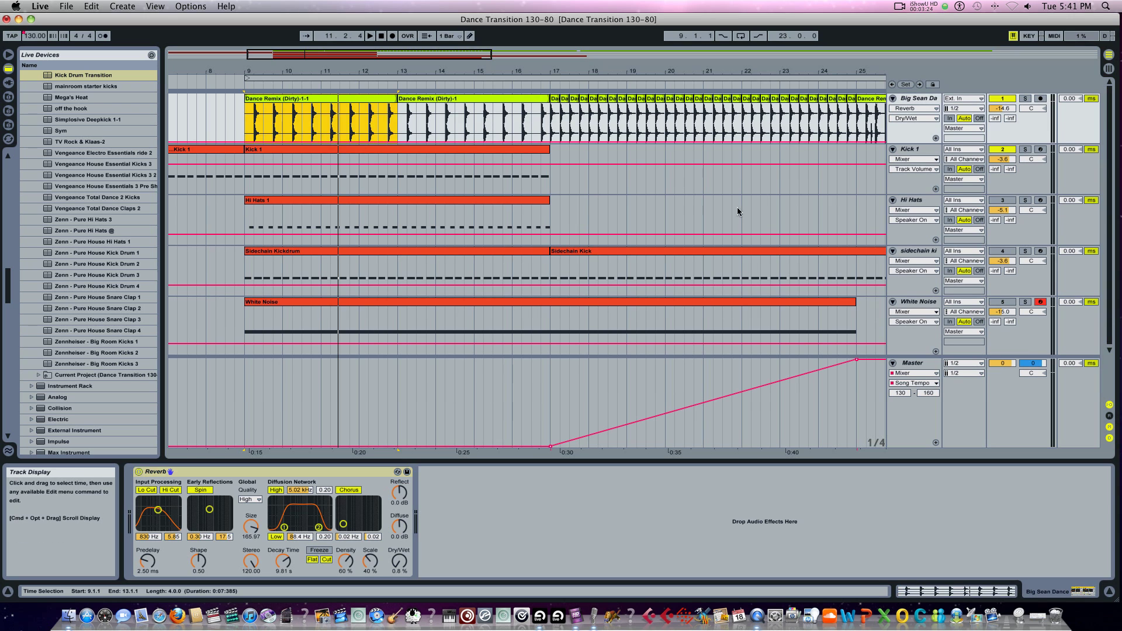
pyautogui.click(1002, 201)
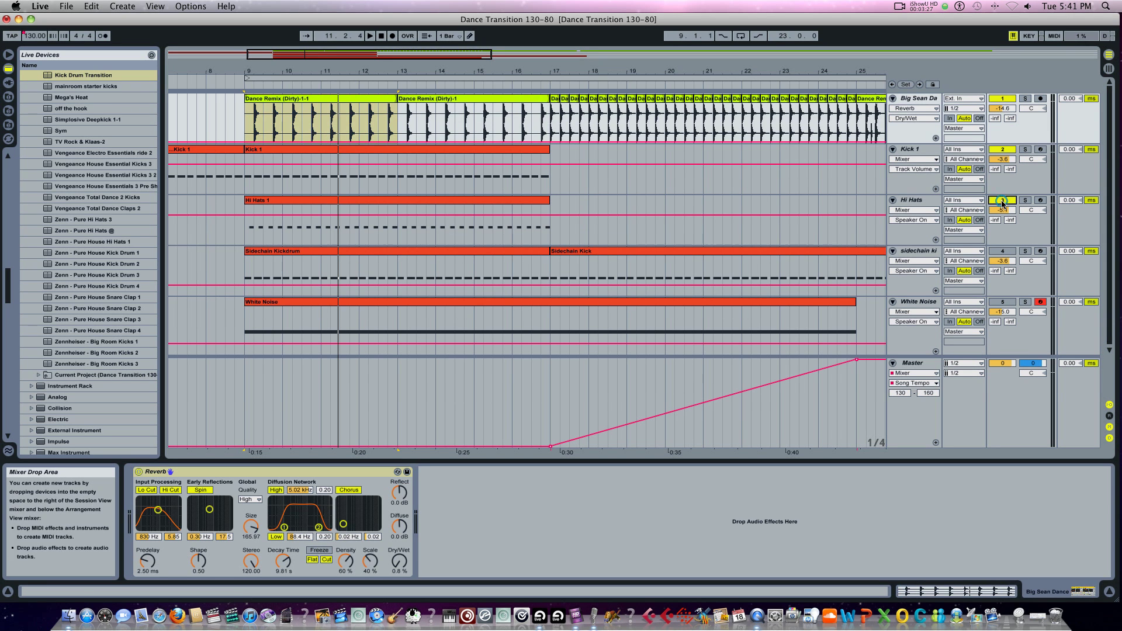
pyautogui.click(435, 201)
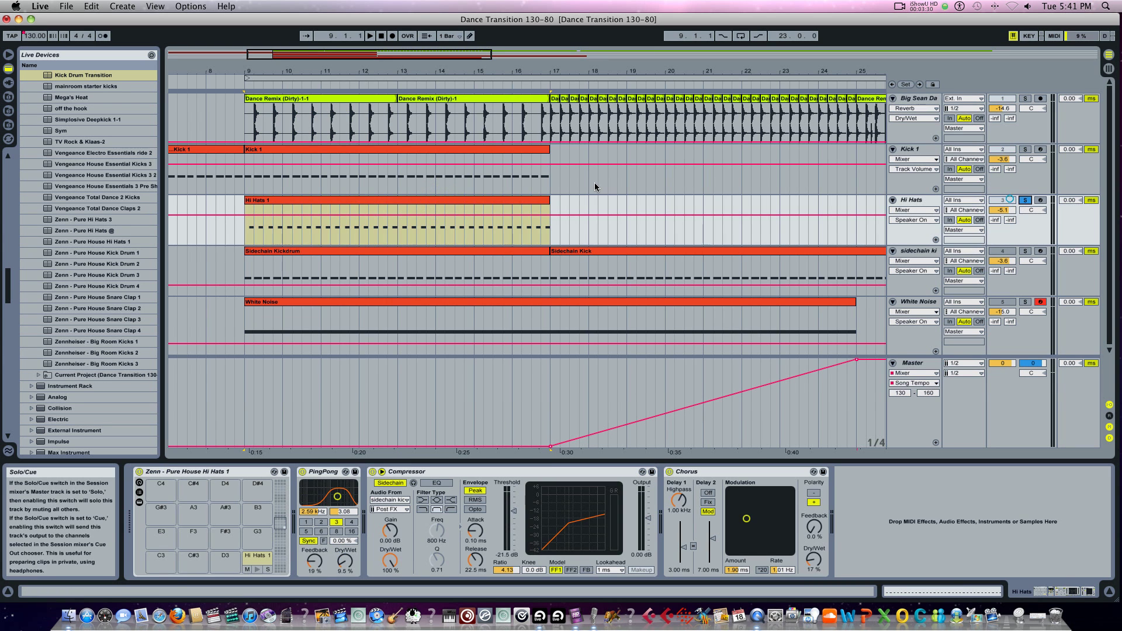
# - Play the drums briefly from bar 9 and select the hi-hats' Chorus effect
pyautogui.press('space')
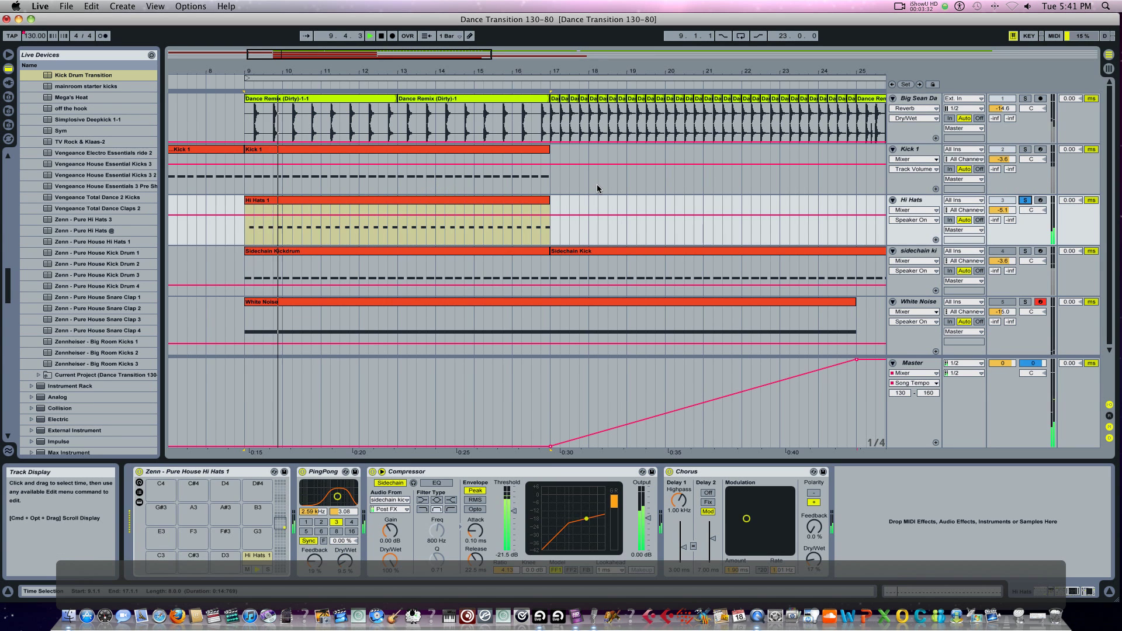
pyautogui.press('space')
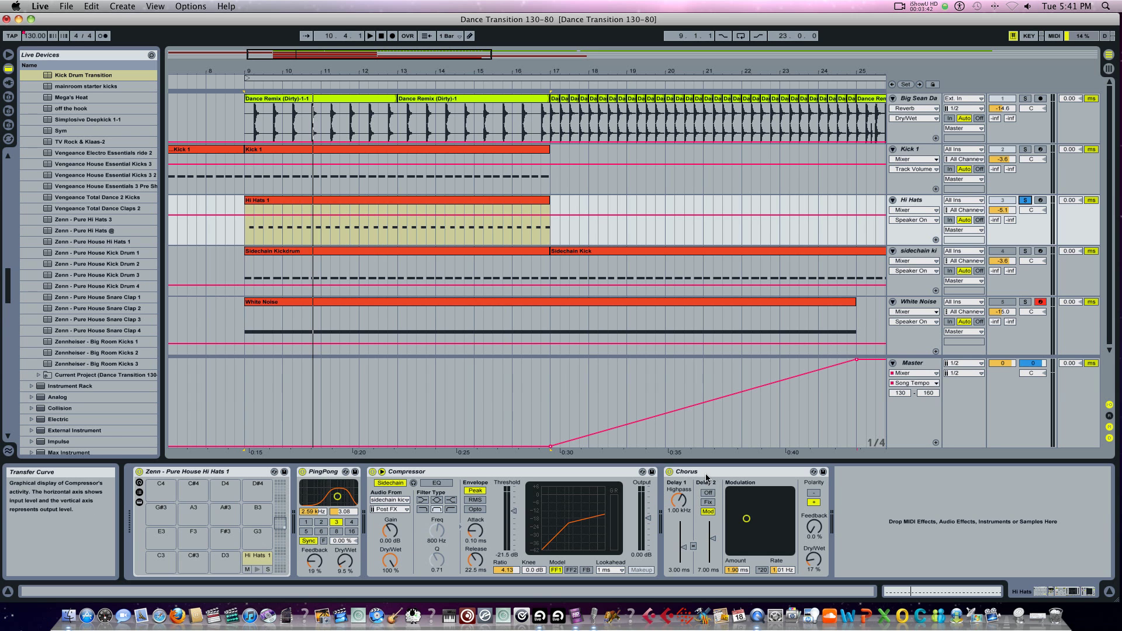
pyautogui.click(723, 475)
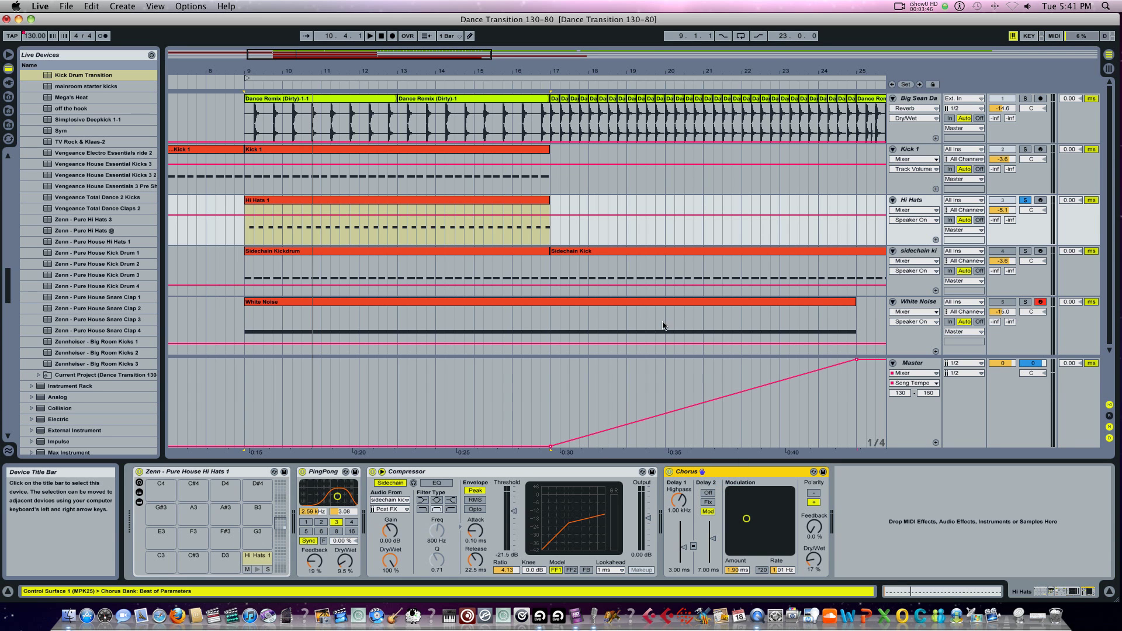
# - Audition Kick 1 and Dance Remix soloed, unsolo the remix, and select the White Noise clip
pyautogui.click(1027, 152)
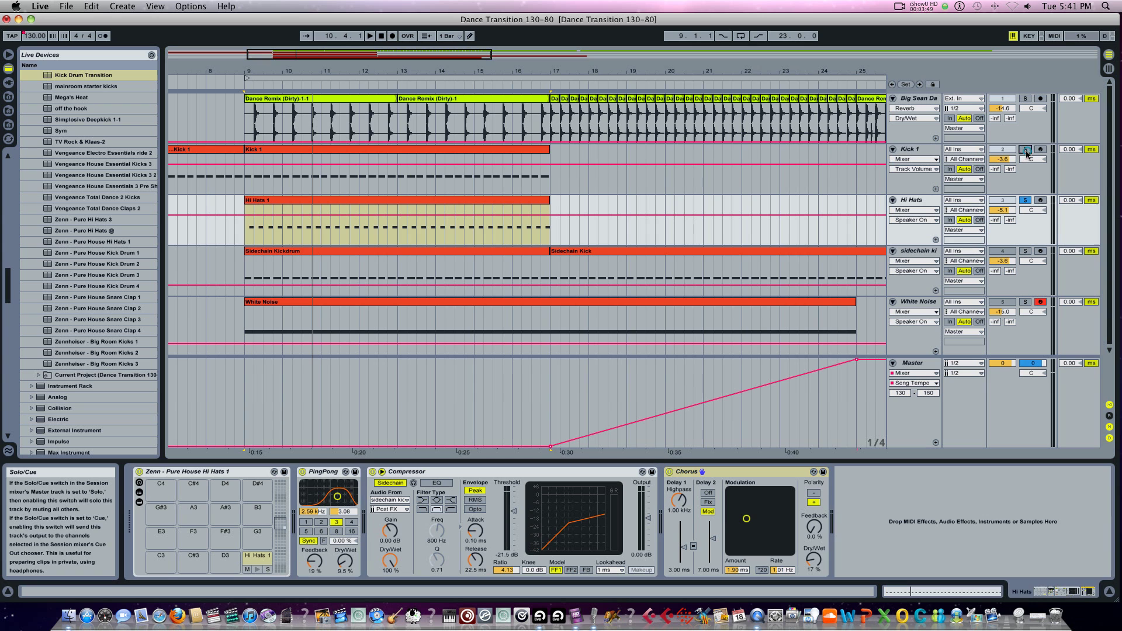
pyautogui.click(1026, 99)
pyautogui.press('space')
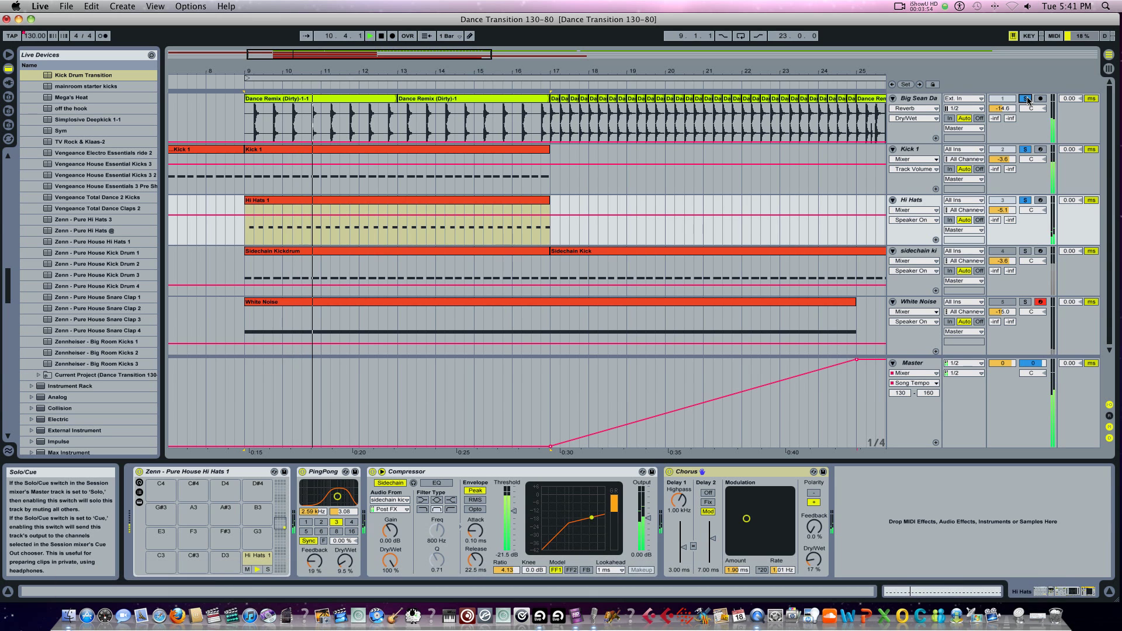
pyautogui.press('space')
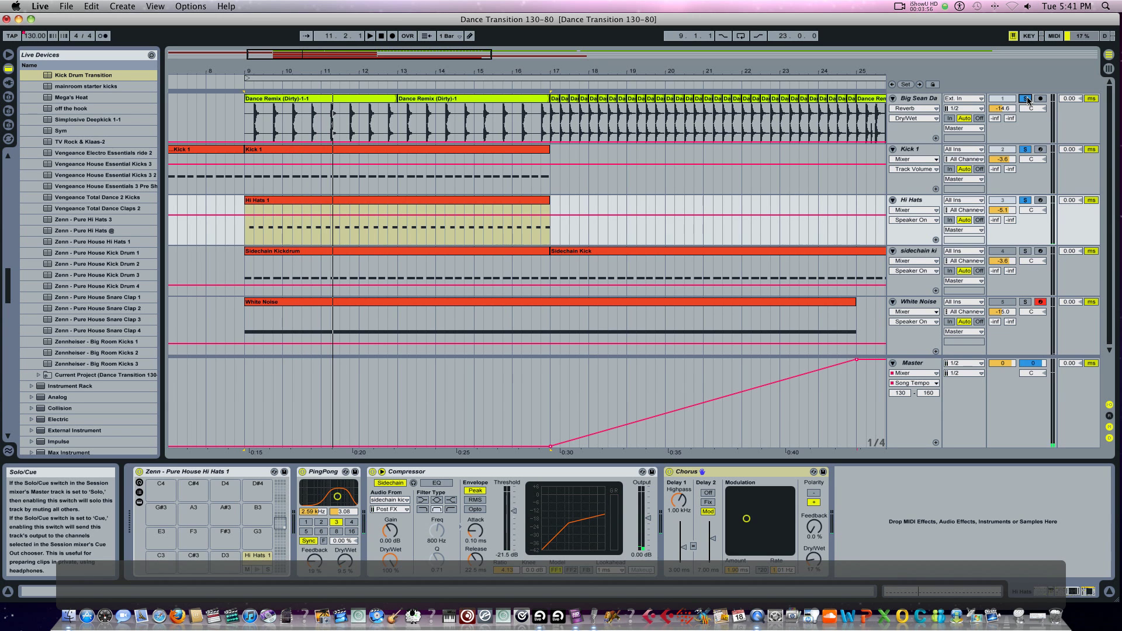
pyautogui.click(1026, 99)
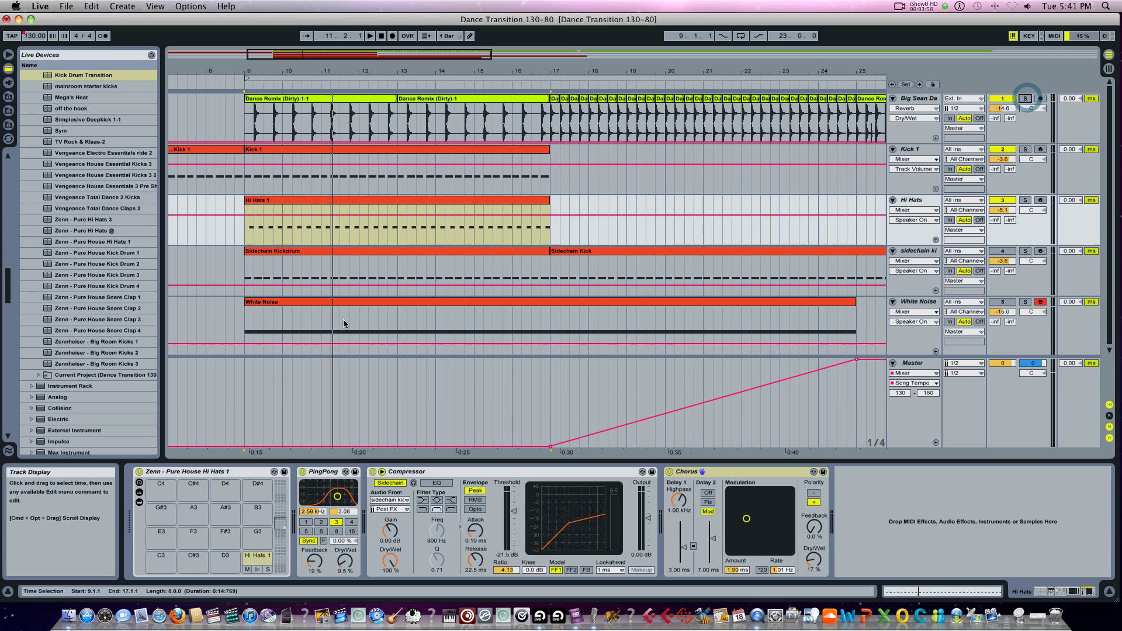
pyautogui.click(340, 302)
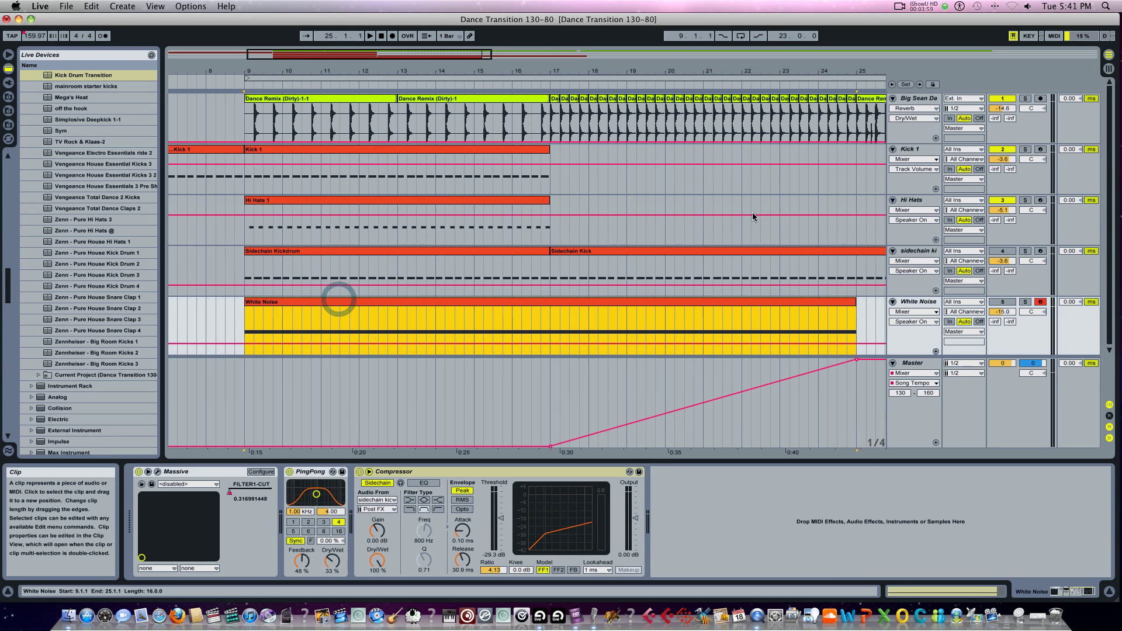
# - Set the White Noise track volume to -15 dB and play its bars 9–25 riser over the tempo ramp
pyautogui.moveTo(675, 75); pyautogui.dragTo(675, 68)
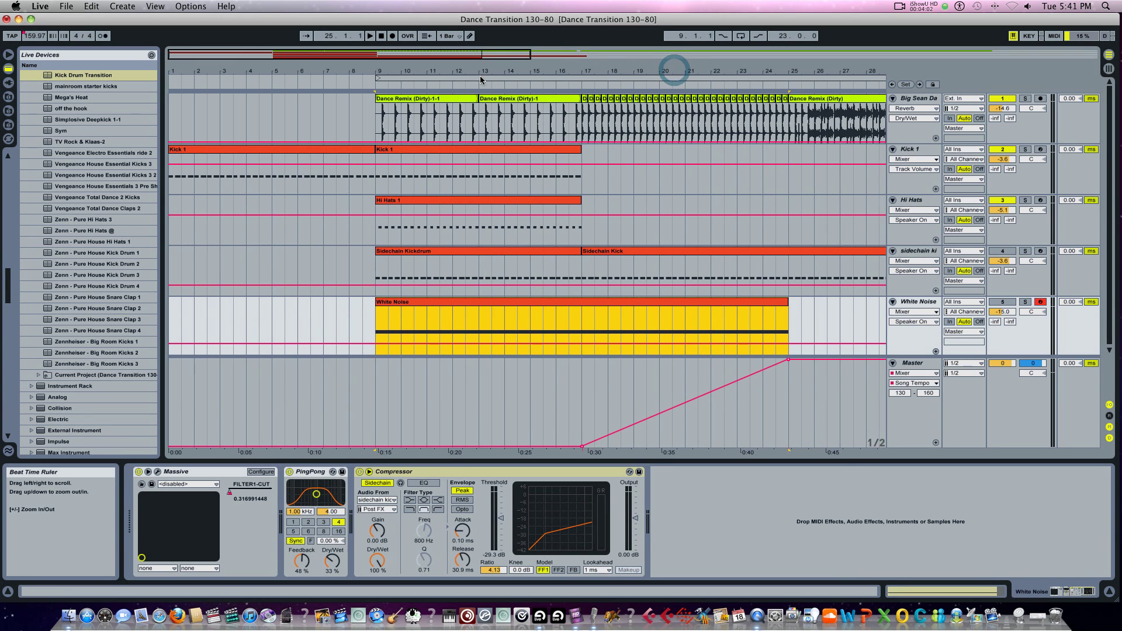
pyautogui.moveTo(485, 71); pyautogui.dragTo(429, 71)
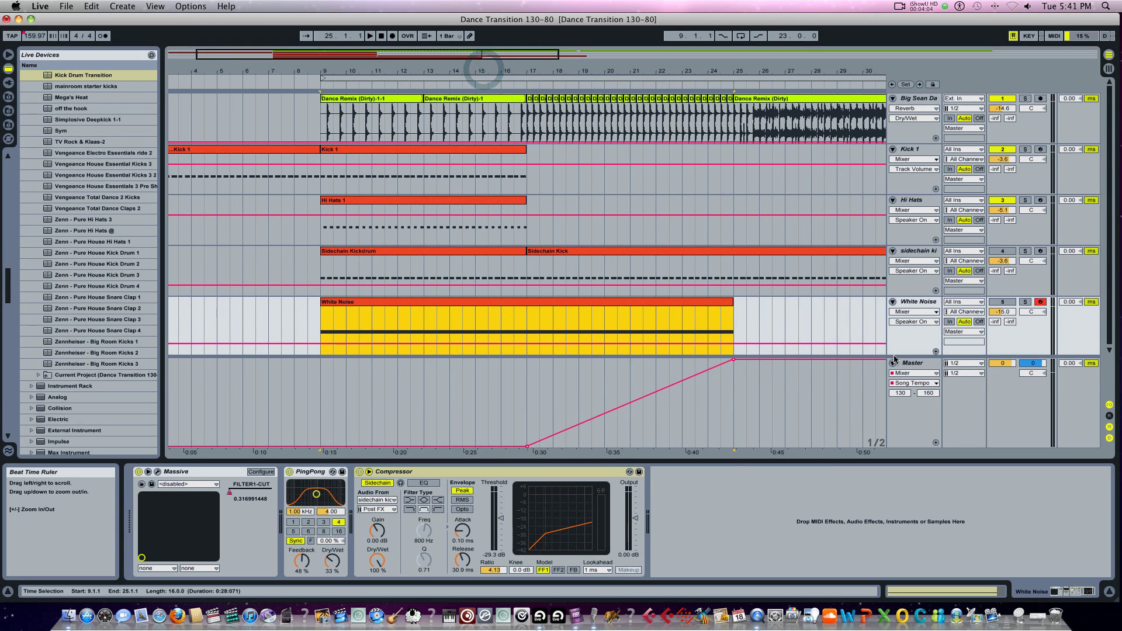
pyautogui.moveTo(1001, 303); pyautogui.dragTo(1000, 298)
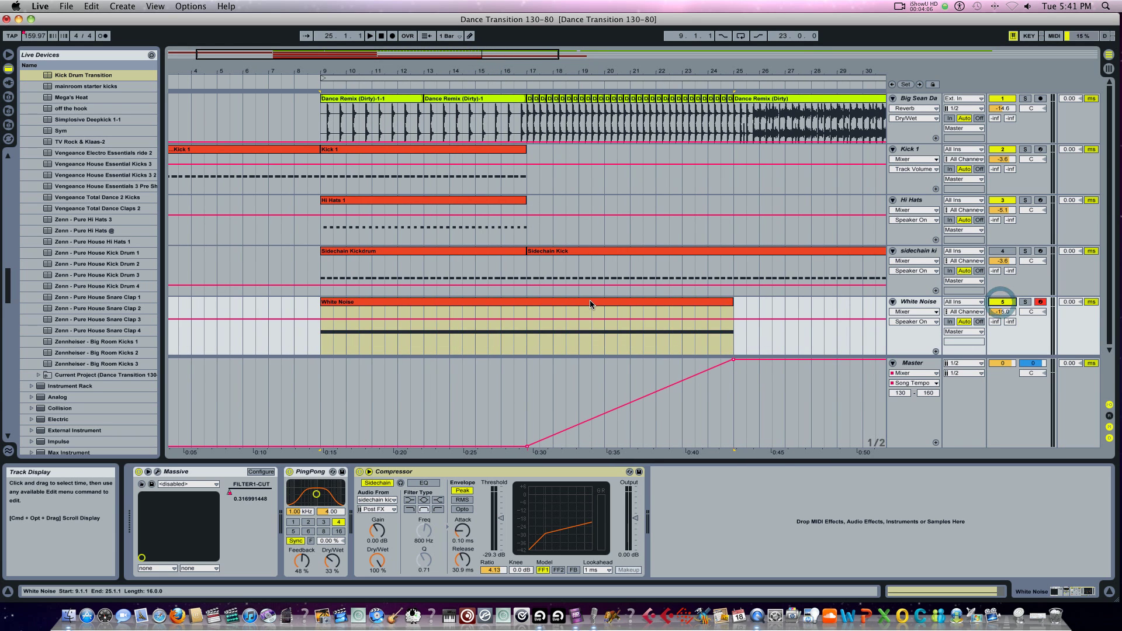
pyautogui.click(591, 302)
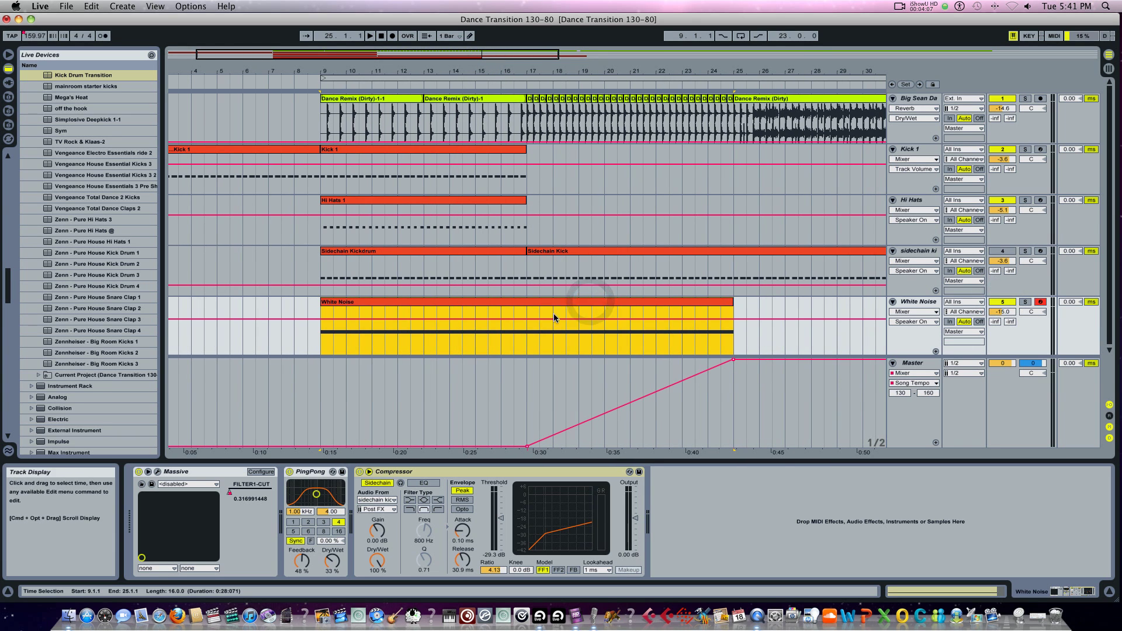
pyautogui.press('space')
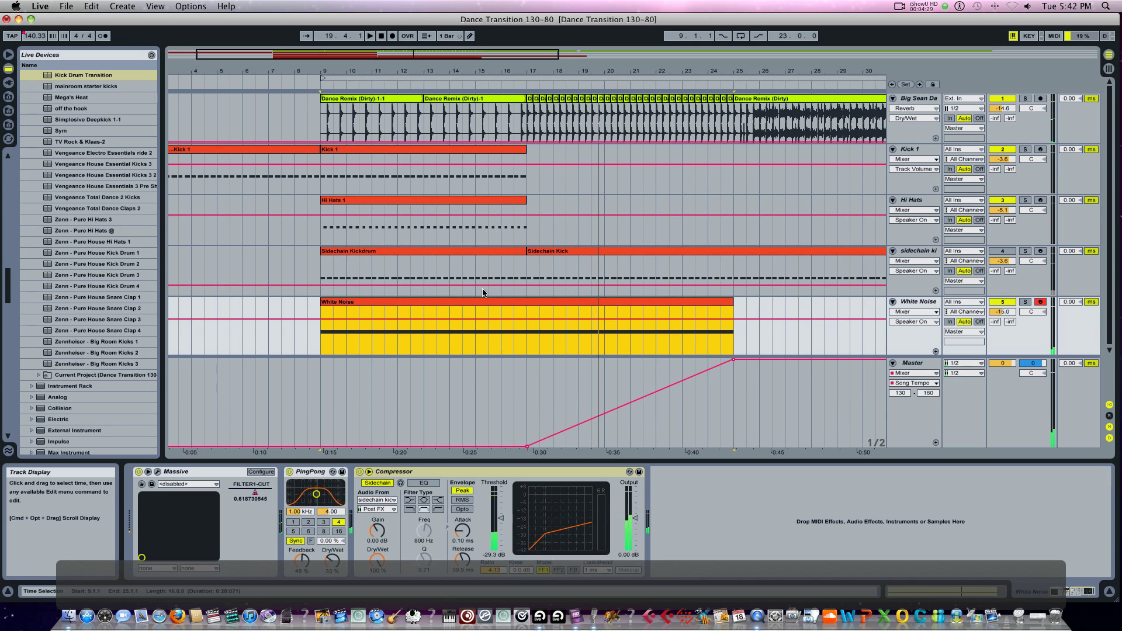
pyautogui.hscroll(-2, 483, 292)
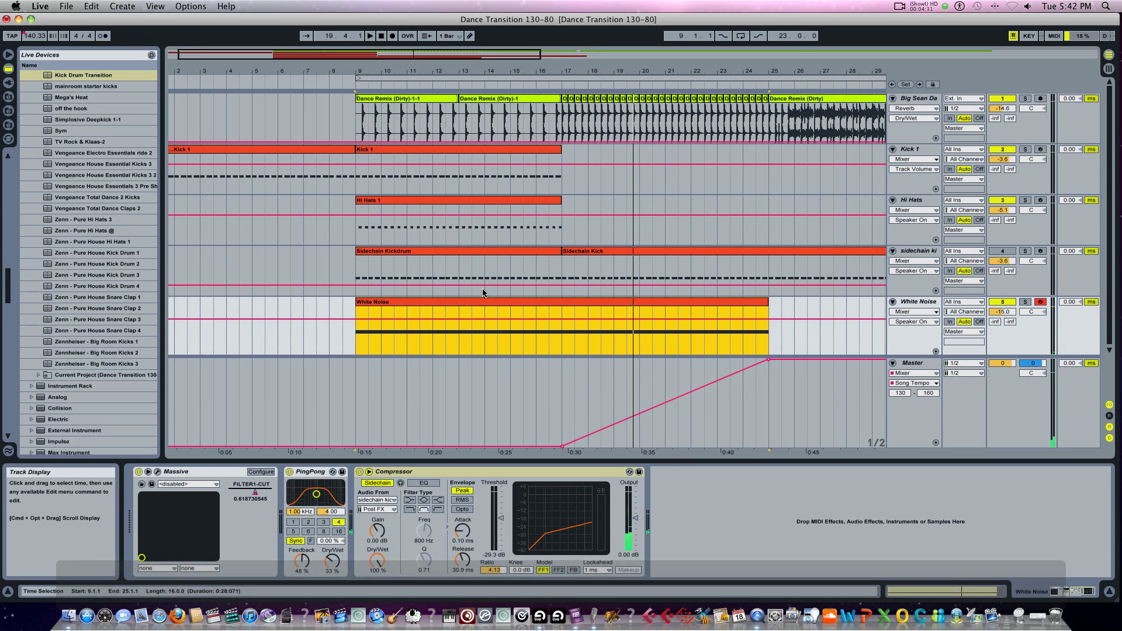
pyautogui.click(447, 302)
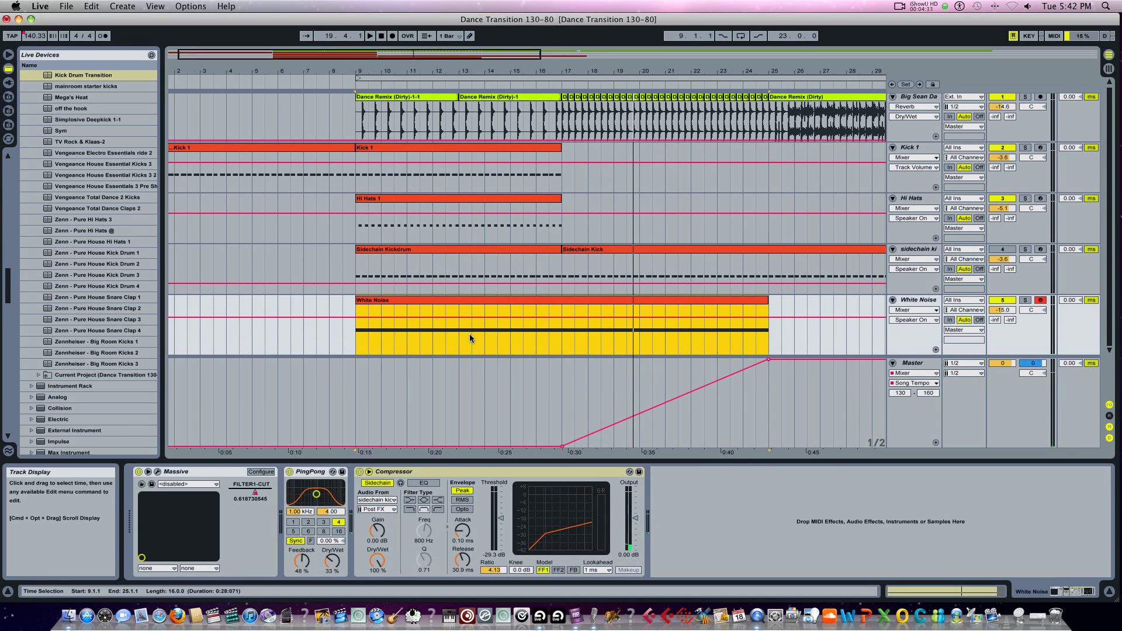
# - Open the White Noise track's Massive editor and position its window beside the arrangement
pyautogui.click(429, 302)
pyautogui.click(158, 475)
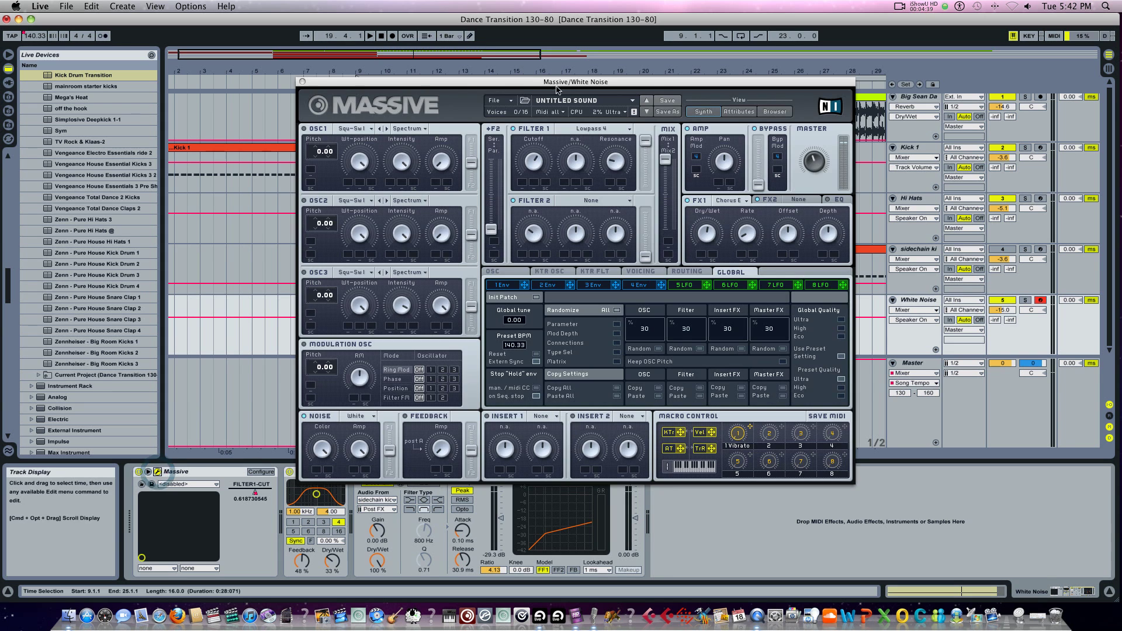
pyautogui.moveTo(529, 82); pyautogui.dragTo(809, 98)
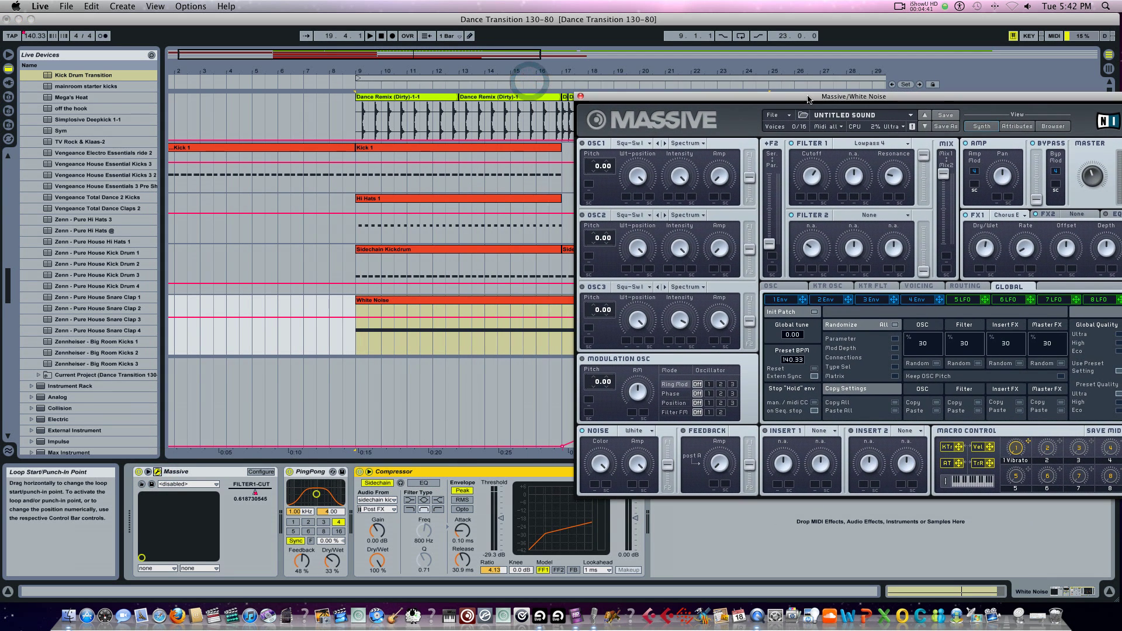
pyautogui.hscroll(6, 493, 98)
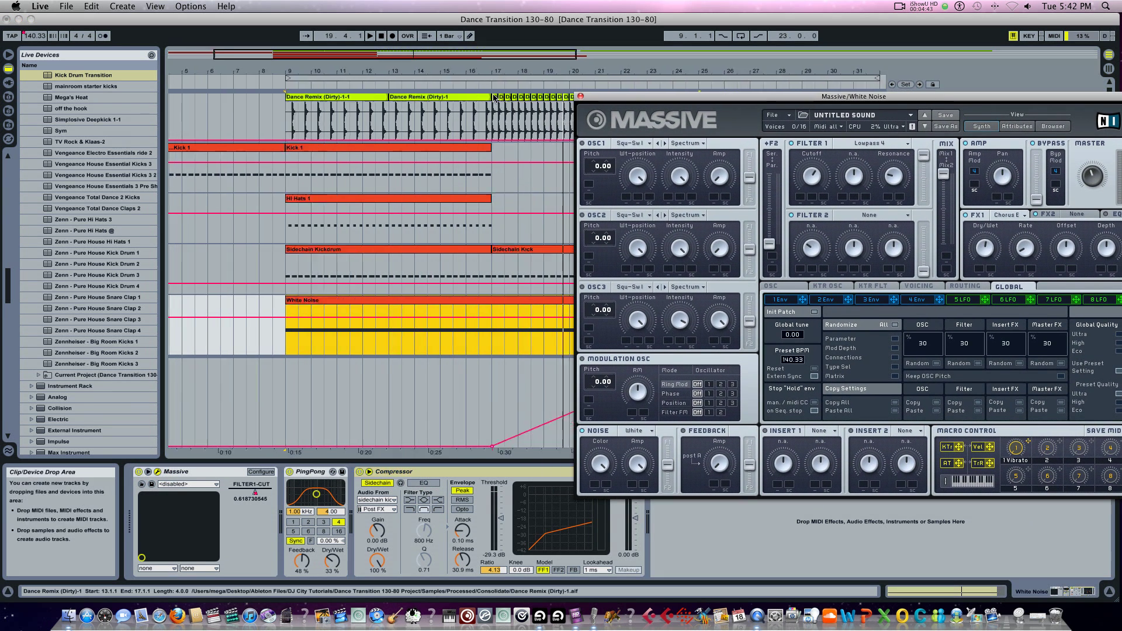
pyautogui.hscroll(3, 494, 98)
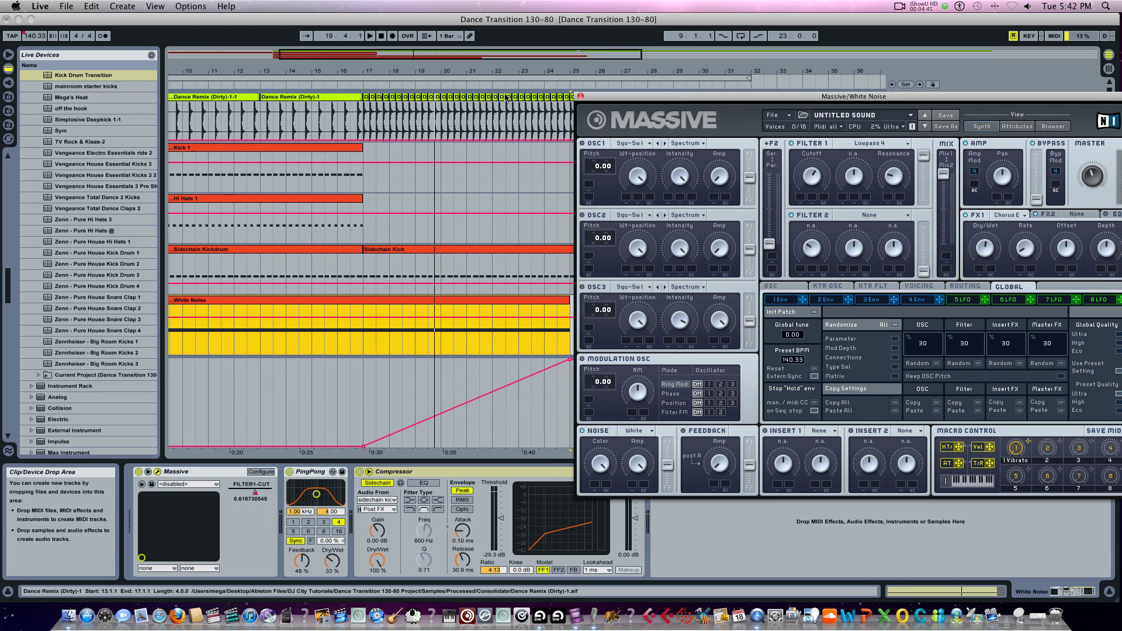
pyautogui.moveTo(696, 98); pyautogui.dragTo(659, 93)
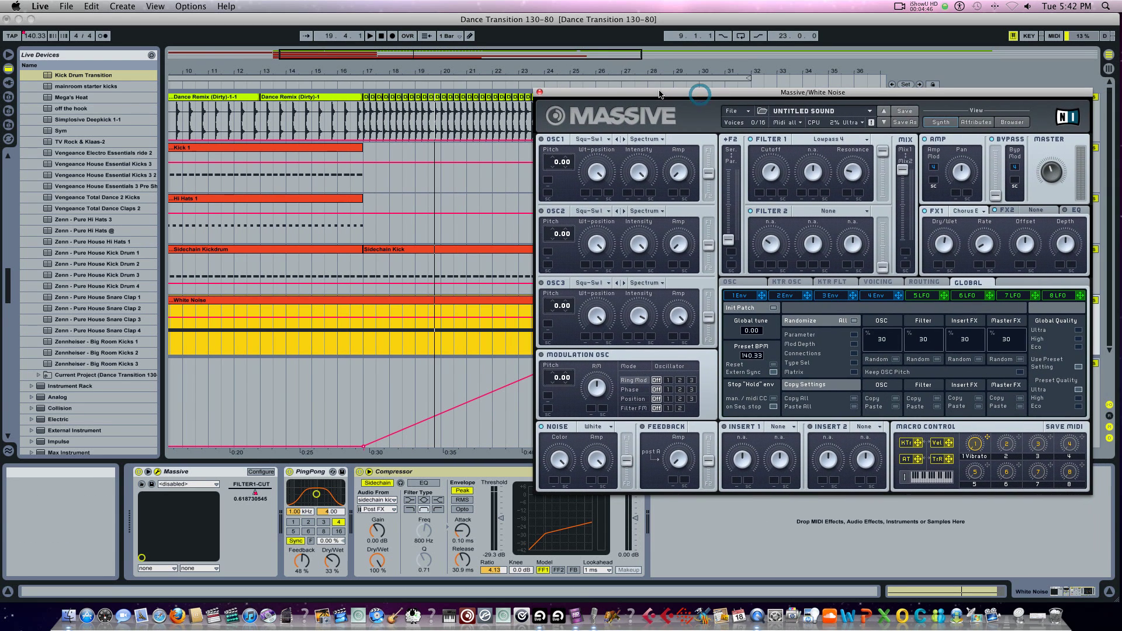
pyautogui.click(542, 142)
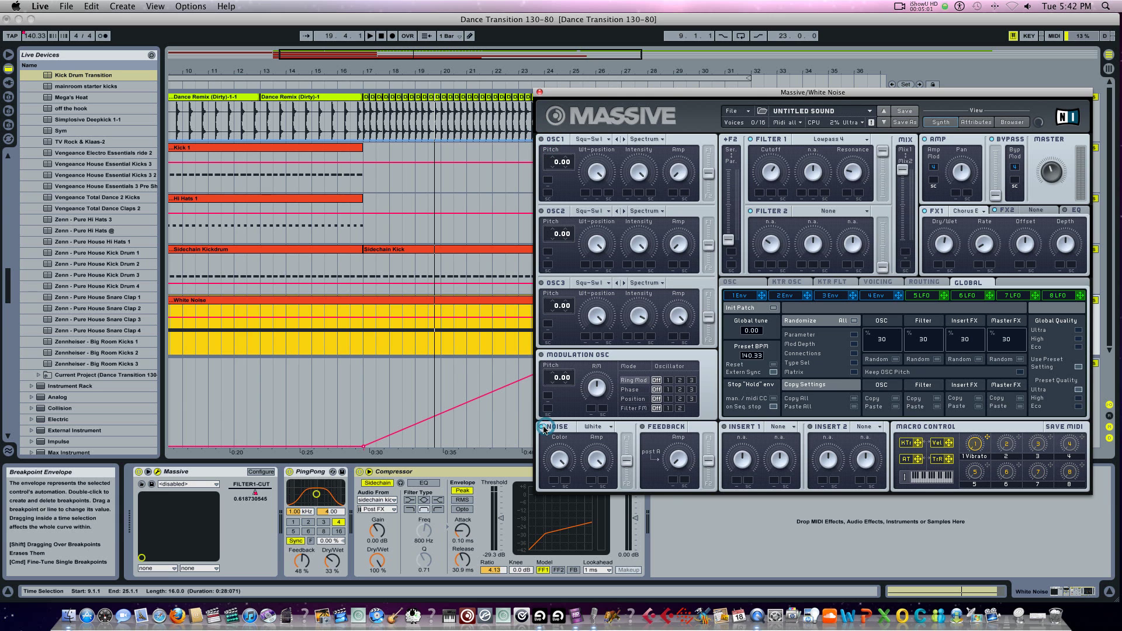
# - Set Massive's Noise oscillator type to White and turn up the noise level
pyautogui.click(593, 426)
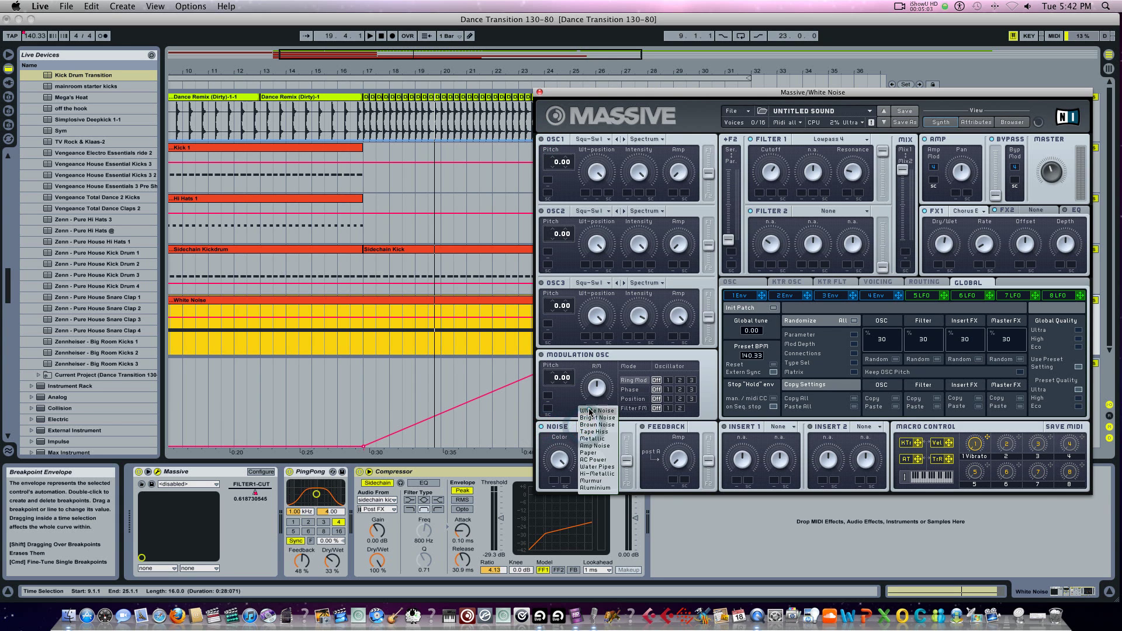
pyautogui.click(589, 411)
pyautogui.moveTo(563, 465); pyautogui.dragTo(562, 454)
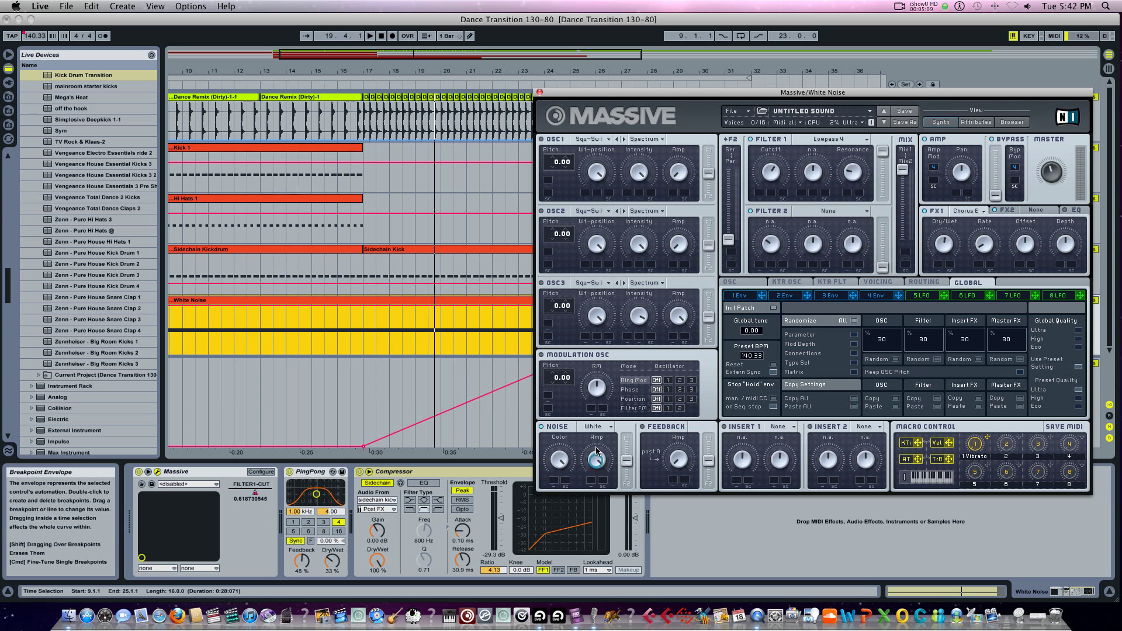
# - Set Massive's Filter 1 type to Lowpass 4
pyautogui.moveTo(738, 98); pyautogui.dragTo(729, 97)
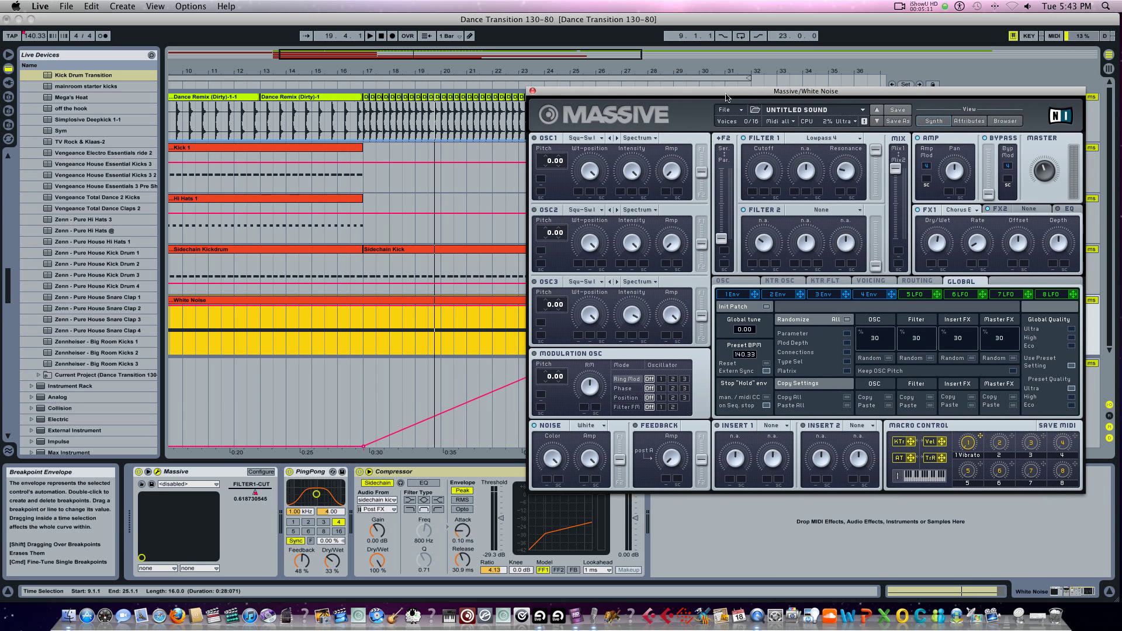
pyautogui.click(816, 140)
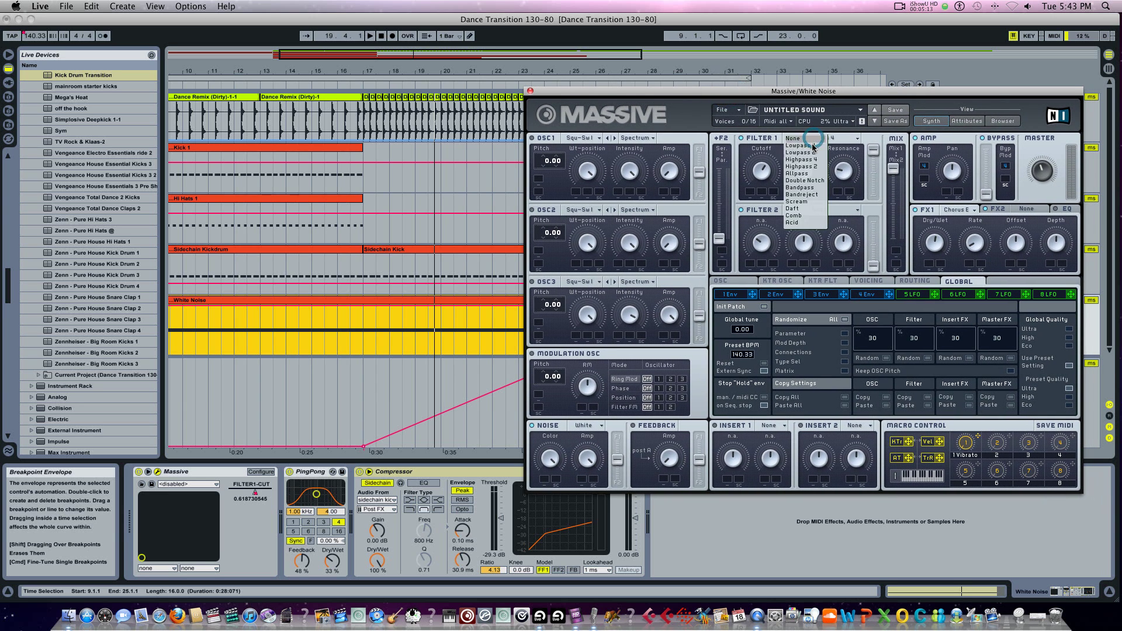
pyautogui.click(813, 145)
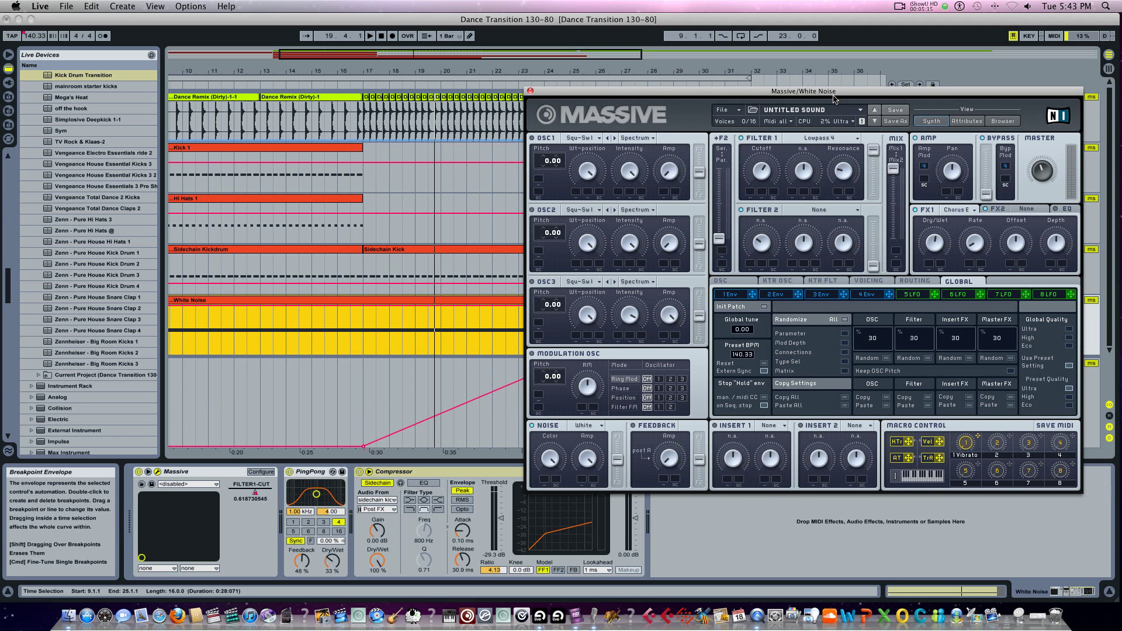
# - Audition playback from bar 43 and from bar 9, stop it, and close the Massive window
pyautogui.moveTo(834, 99); pyautogui.dragTo(877, 103)
pyautogui.moveTo(671, 70); pyautogui.dragTo(639, 96)
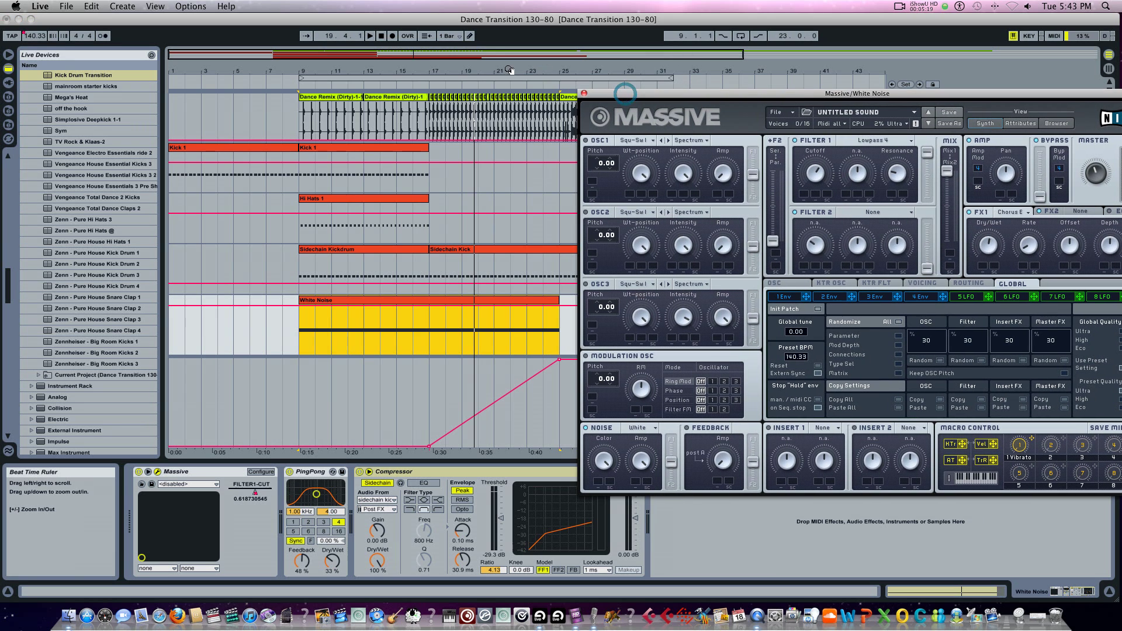
pyautogui.moveTo(510, 70); pyautogui.dragTo(409, 72)
pyautogui.moveTo(608, 97); pyautogui.dragTo(519, 97)
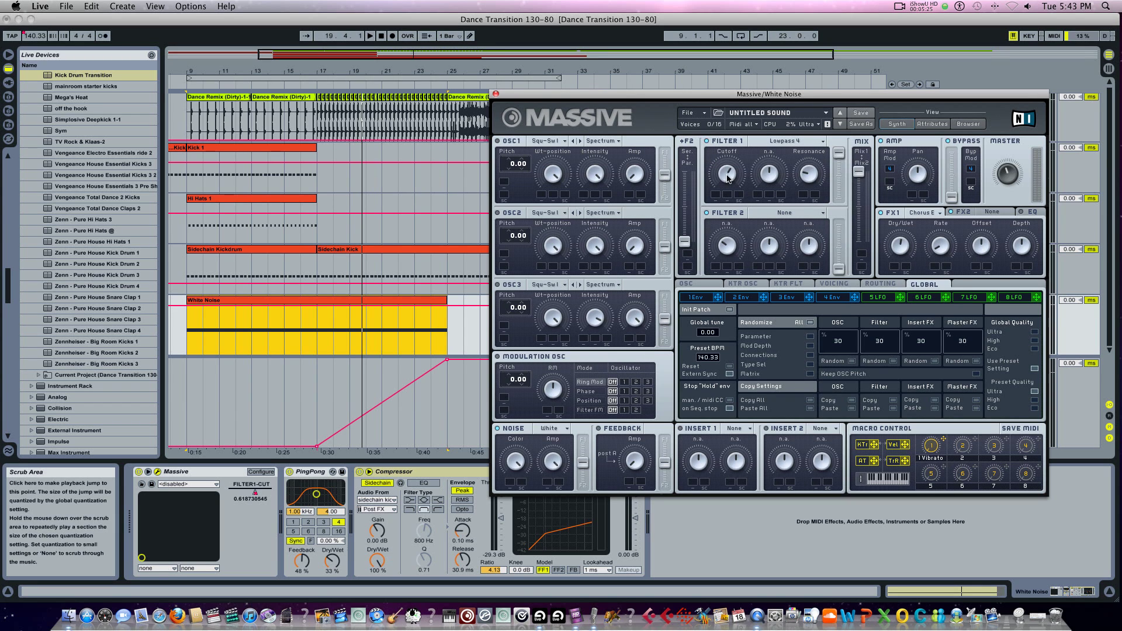
pyautogui.click(734, 84)
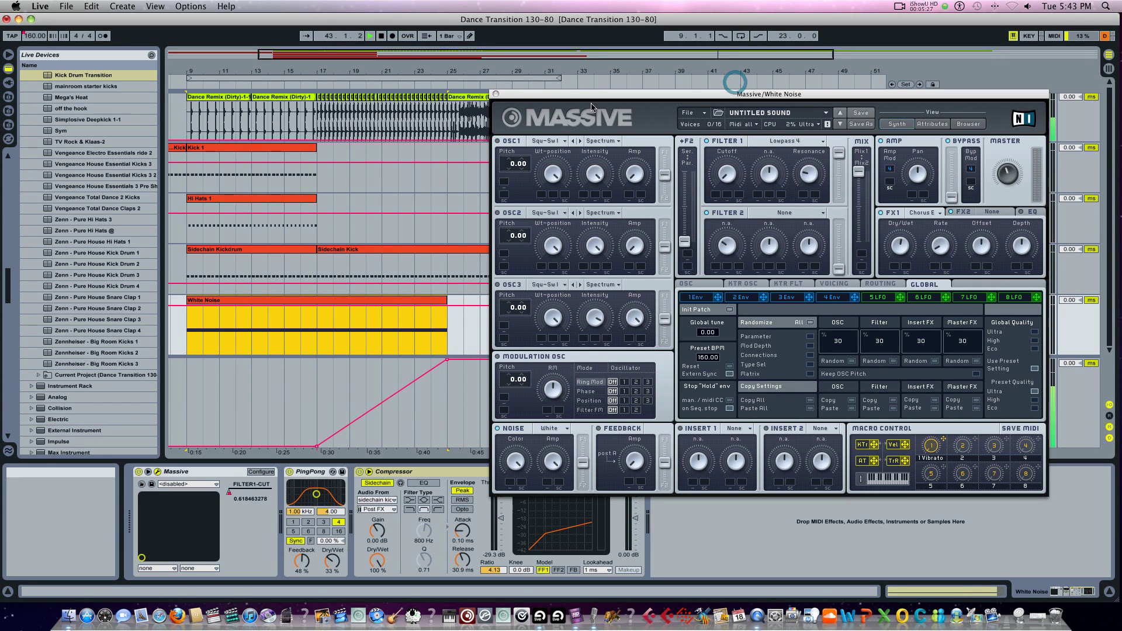
pyautogui.click(288, 79)
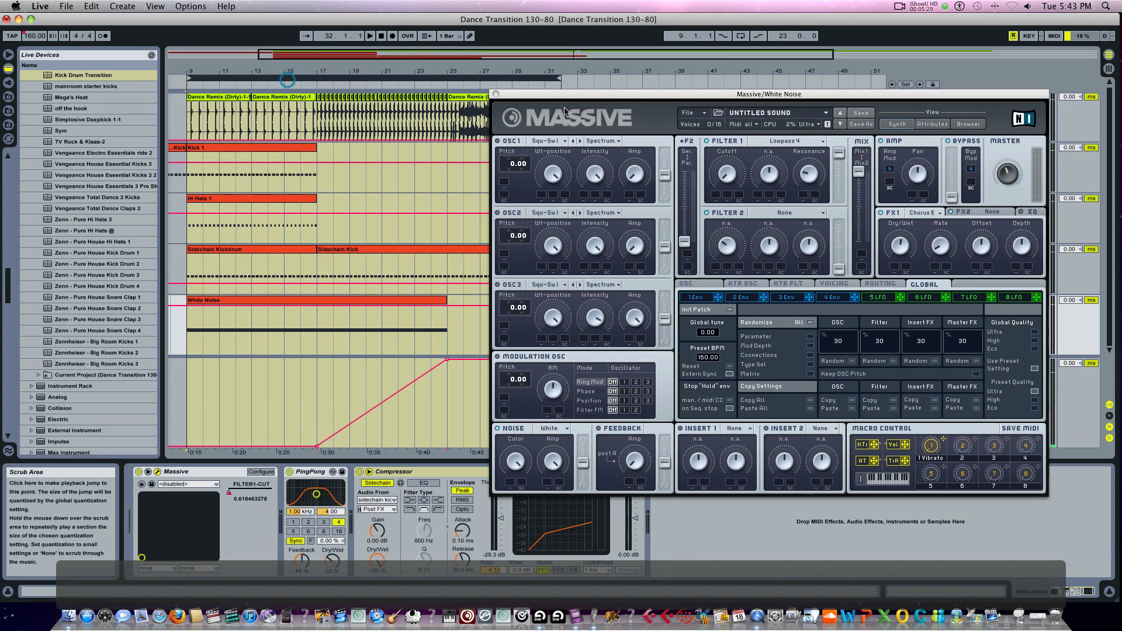
pyautogui.click(582, 98)
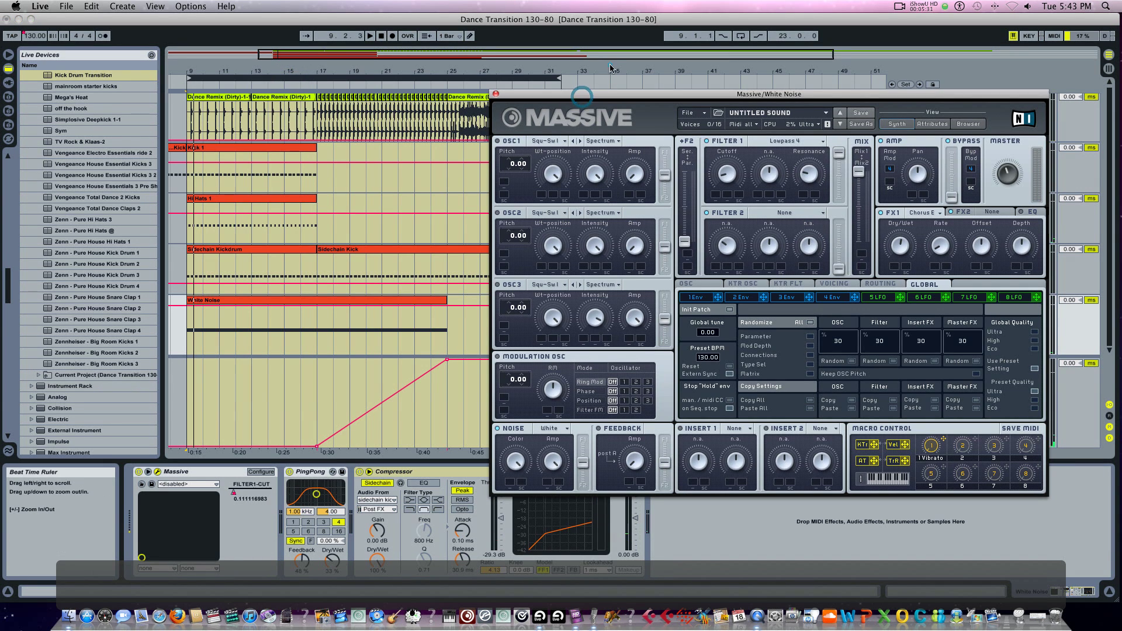
pyautogui.press('space')
pyautogui.click(496, 94)
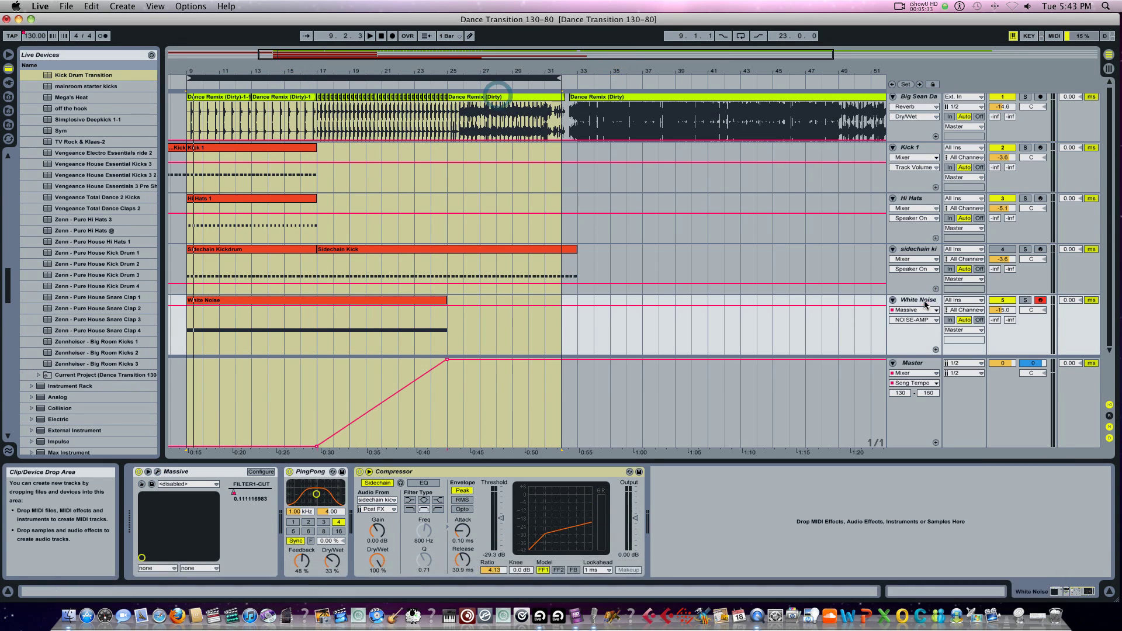
# - Show the White Noise track's Massive FILTER1-CUT automation envelope
pyautogui.click(914, 309)
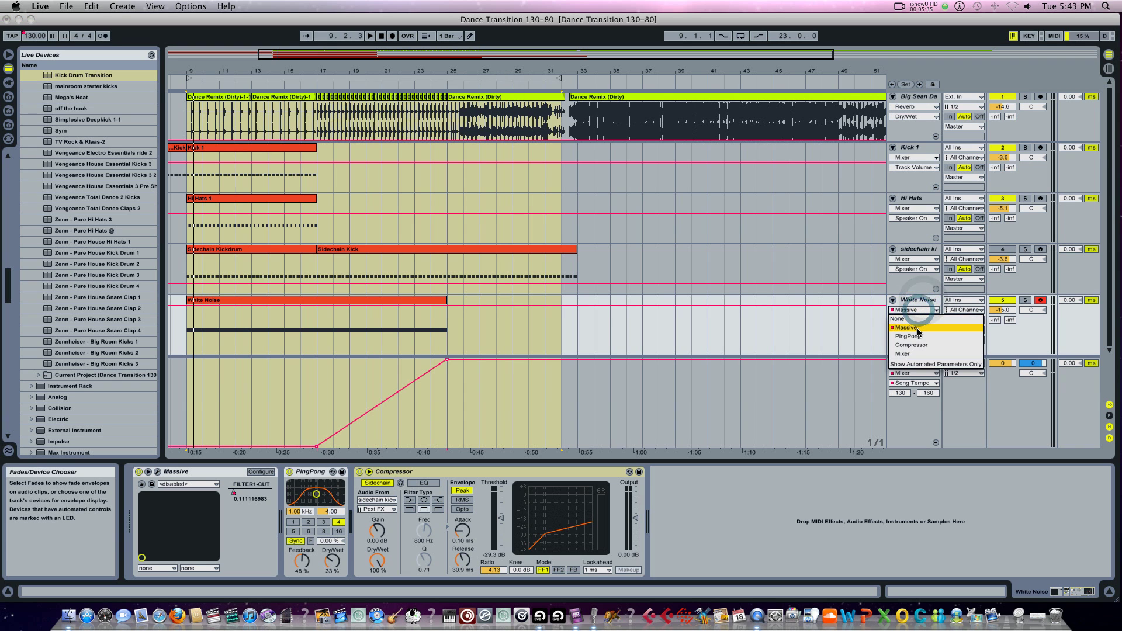
pyautogui.click(918, 326)
pyautogui.click(918, 321)
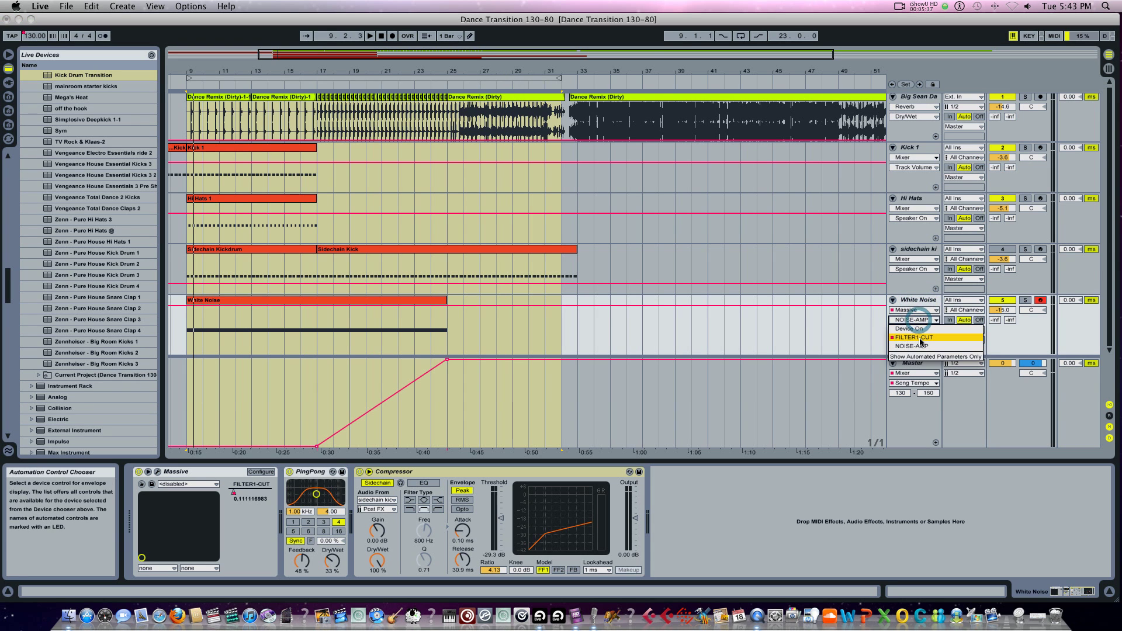
pyautogui.click(921, 338)
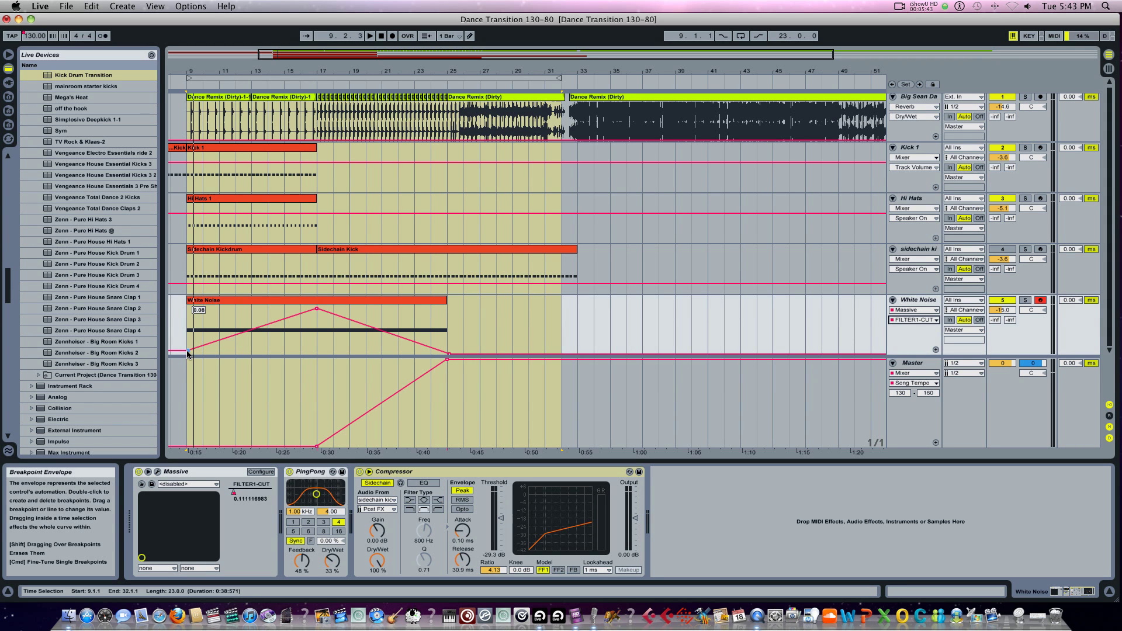
# - Reopen the Massive editor and play the filter sweep as the tempo reaches 160 BPM near bar 25
pyautogui.click(157, 472)
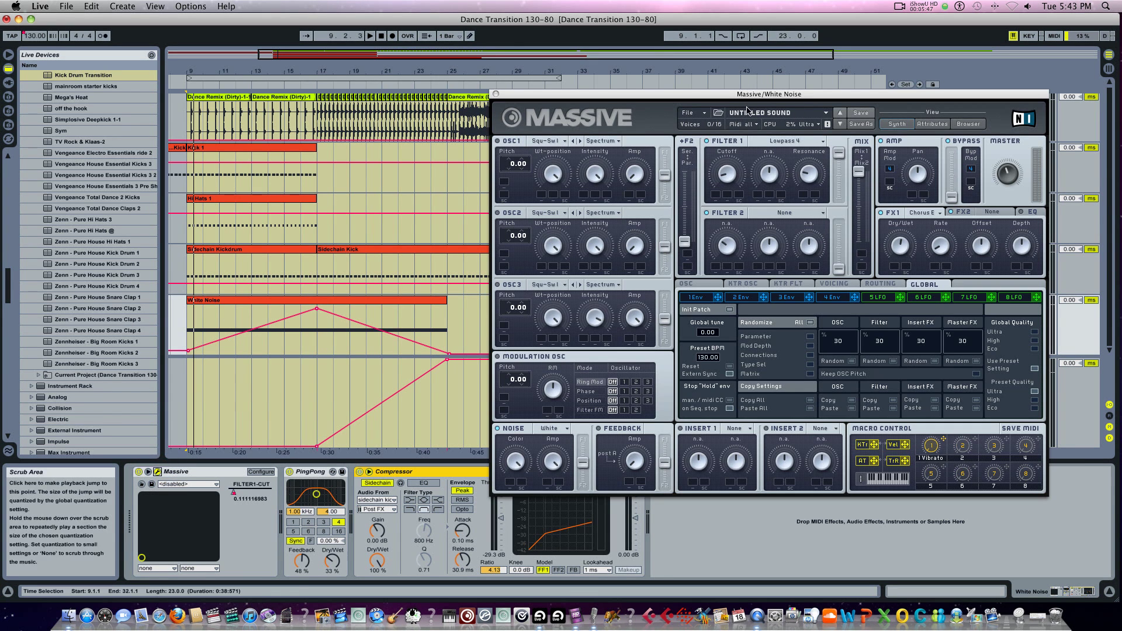
pyautogui.press('space')
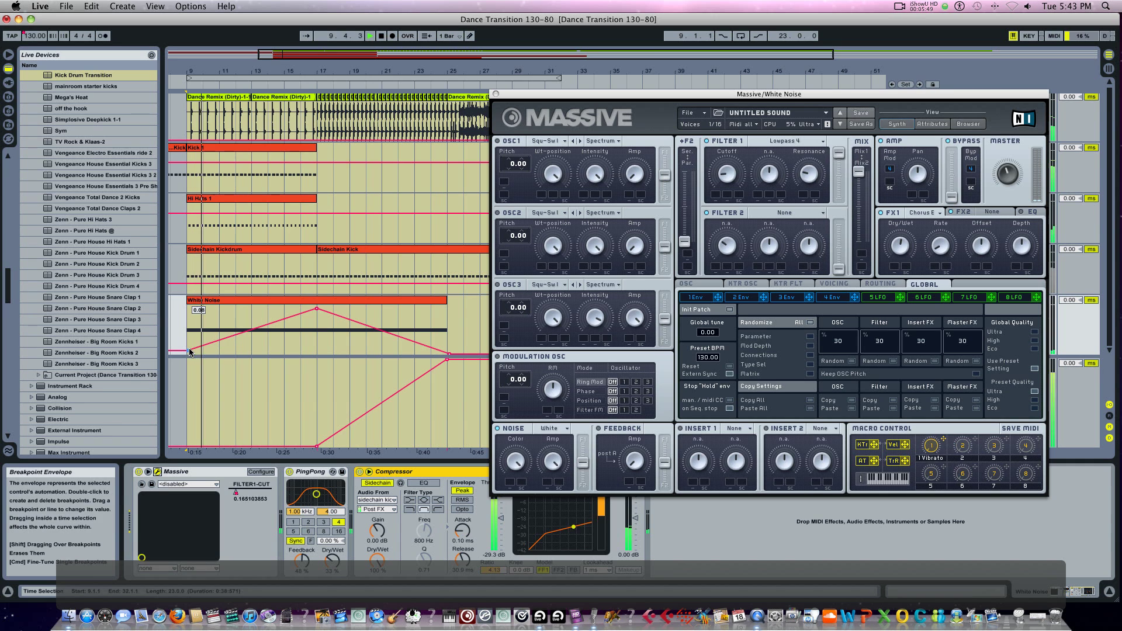
pyautogui.moveTo(317, 310)
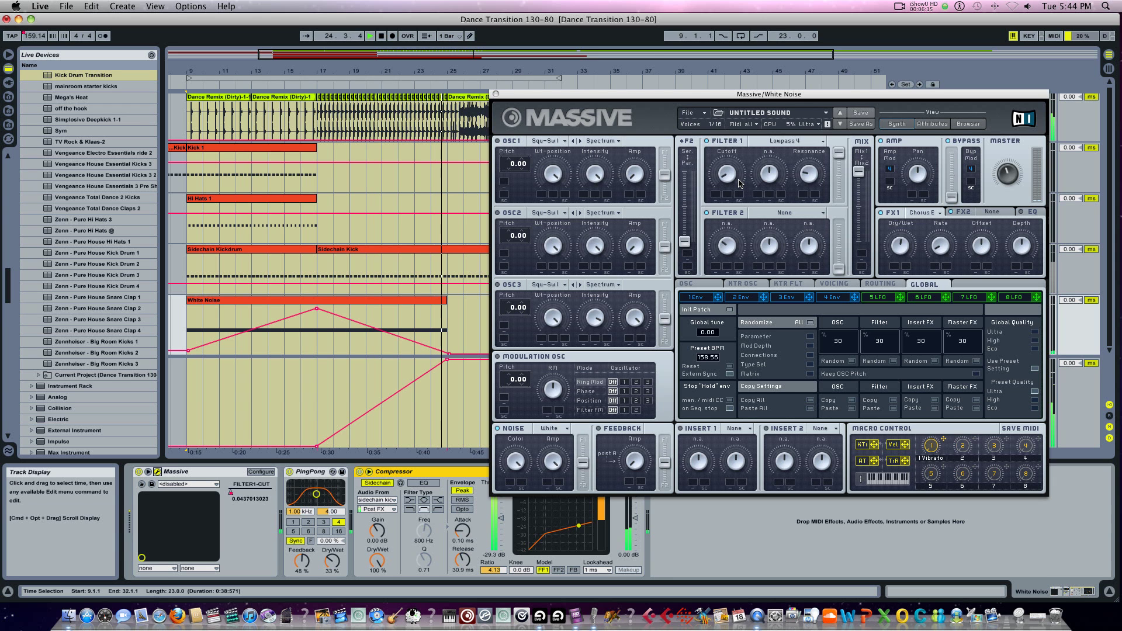
pyautogui.press('space')
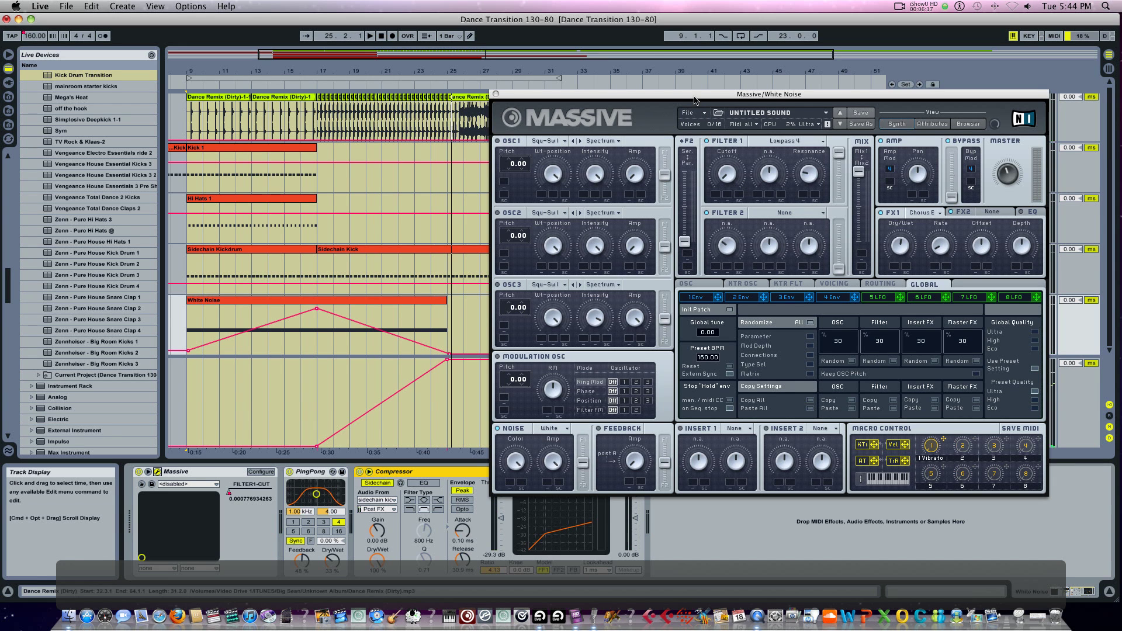
pyautogui.moveTo(694, 100); pyautogui.dragTo(524, 125)
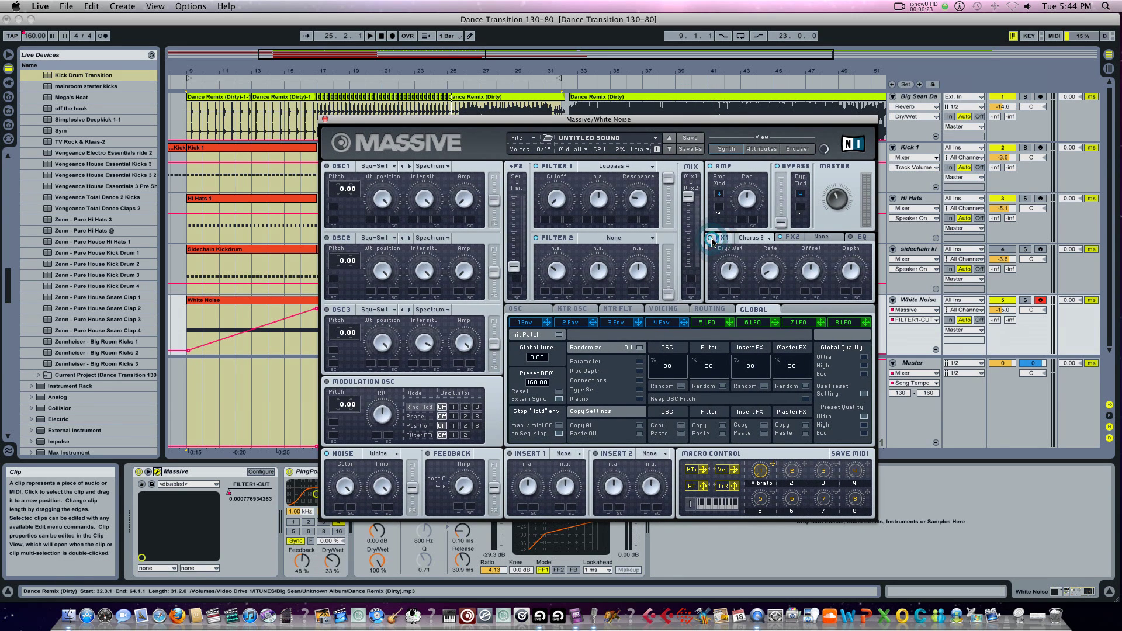
# - Keep Chorus E as Massive's first effect (FX1) and move the synth window up and right
pyautogui.click(752, 238)
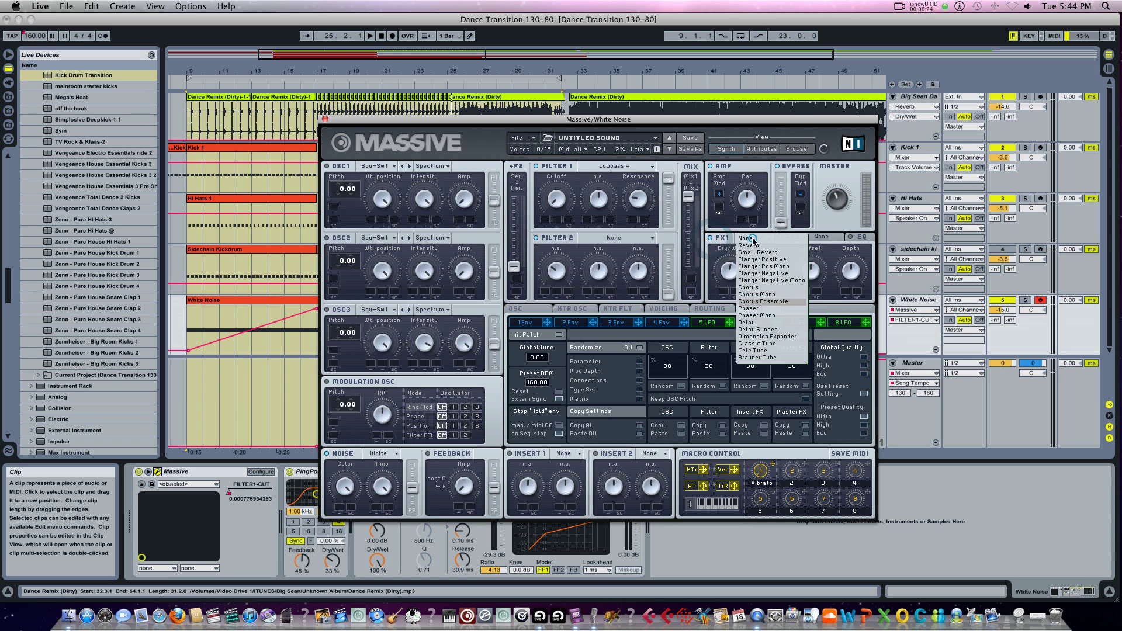
pyautogui.click(763, 303)
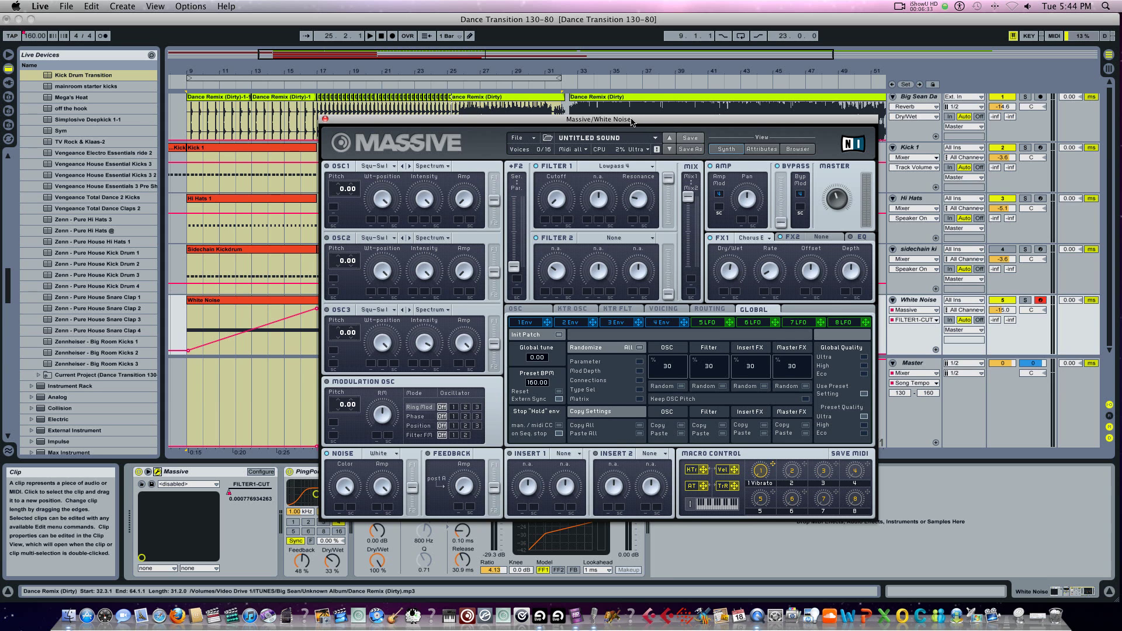
pyautogui.moveTo(631, 121); pyautogui.dragTo(678, 108)
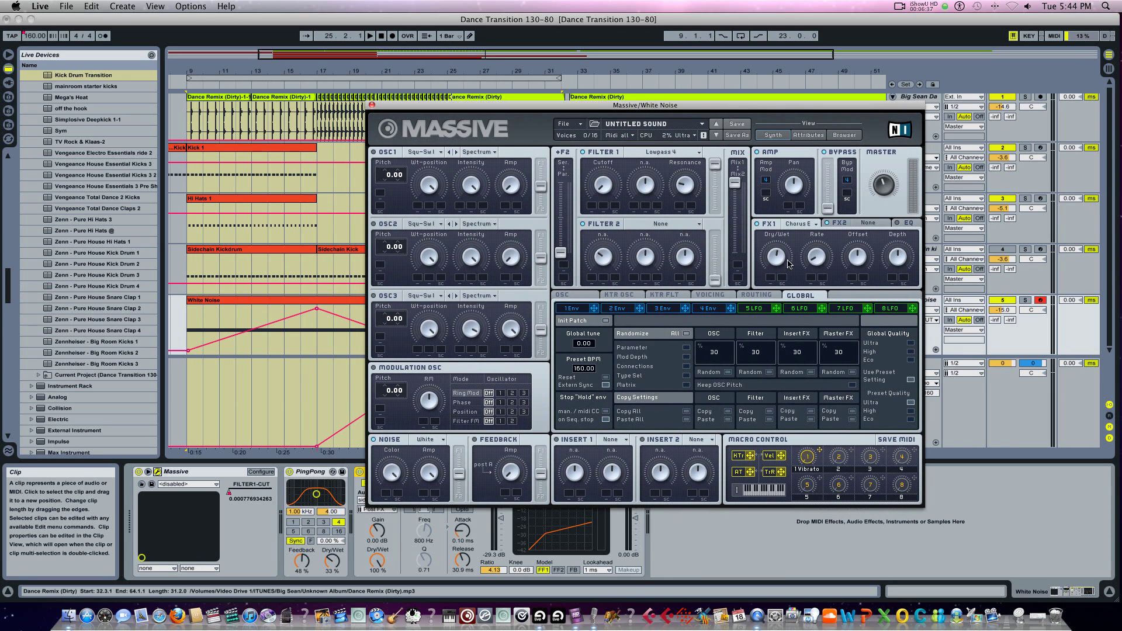
# - Close the Massive window and zoom the arrangement out to show the full song
pyautogui.click(371, 105)
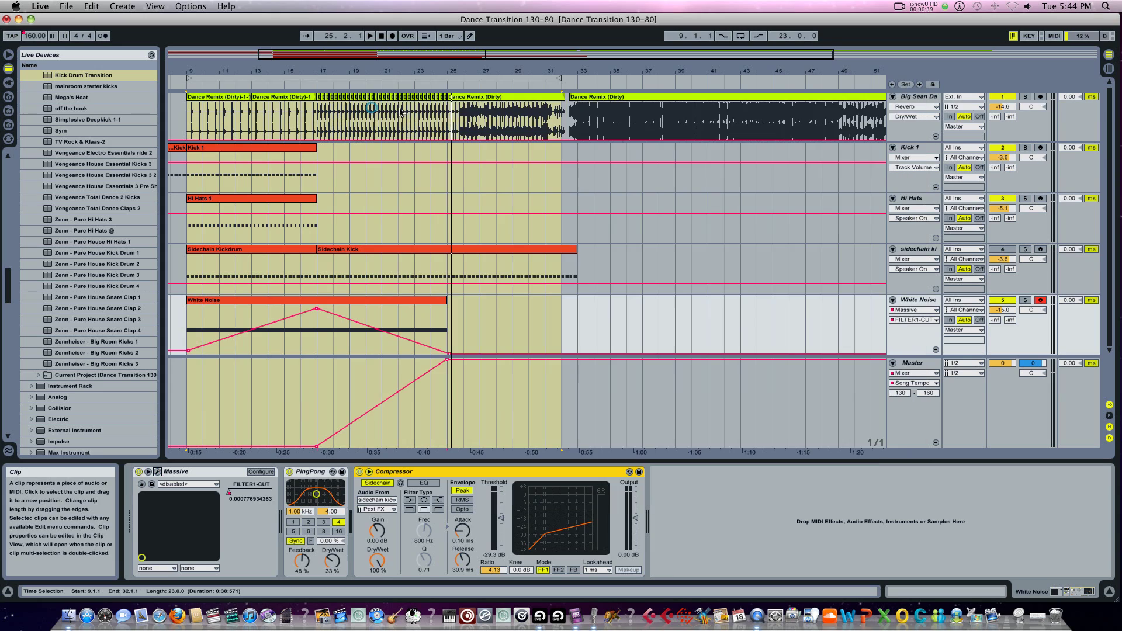
pyautogui.moveTo(360, 51); pyautogui.dragTo(358, 64)
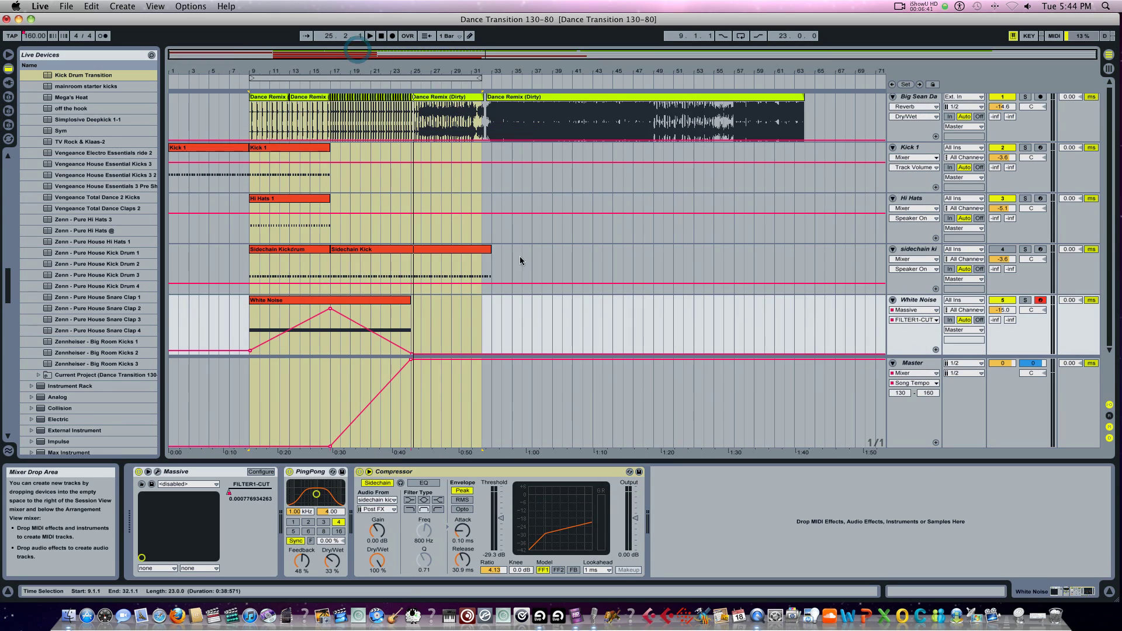